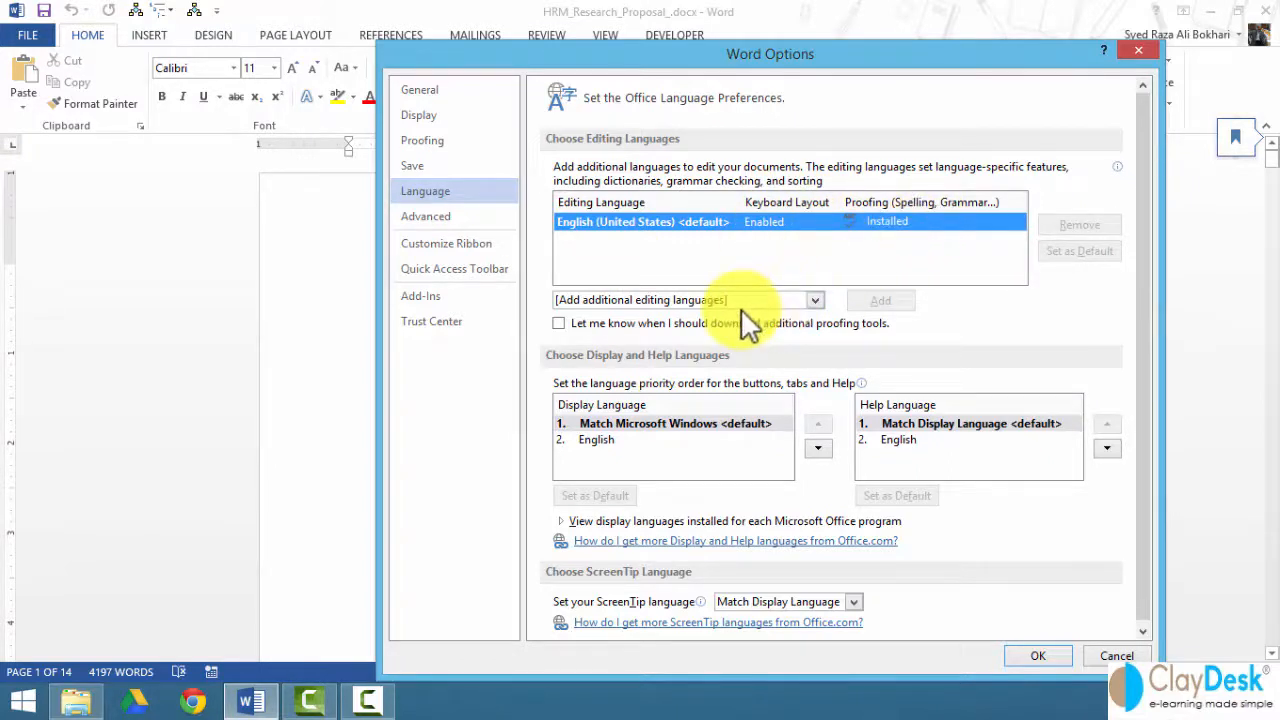
Step: Add English (United Kingdom) to the editing languages in the Office language preferences
{"action": "left_click", "coordinate": [816, 300]}
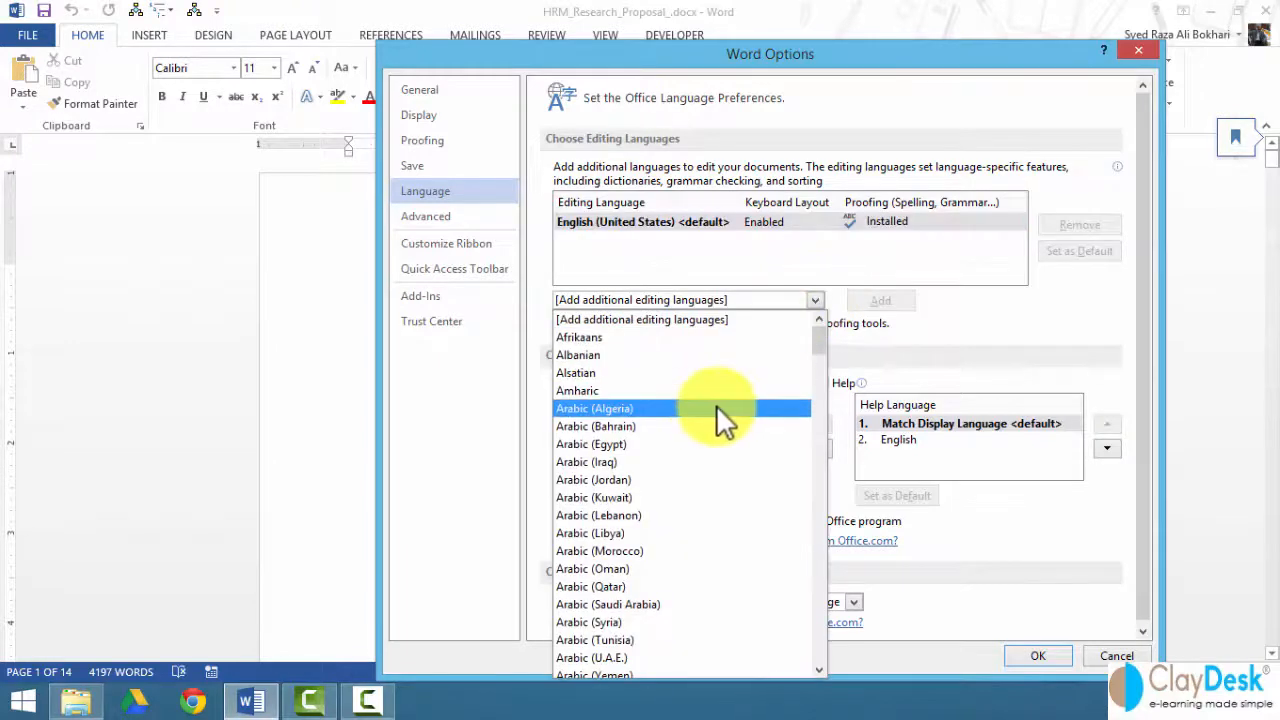
{"action": "scroll", "coordinate": [715, 405], "scroll_direction": "down", "scroll_amount": 9}
{"action": "scroll", "coordinate": [672, 430], "scroll_direction": "down", "scroll_amount": 20}
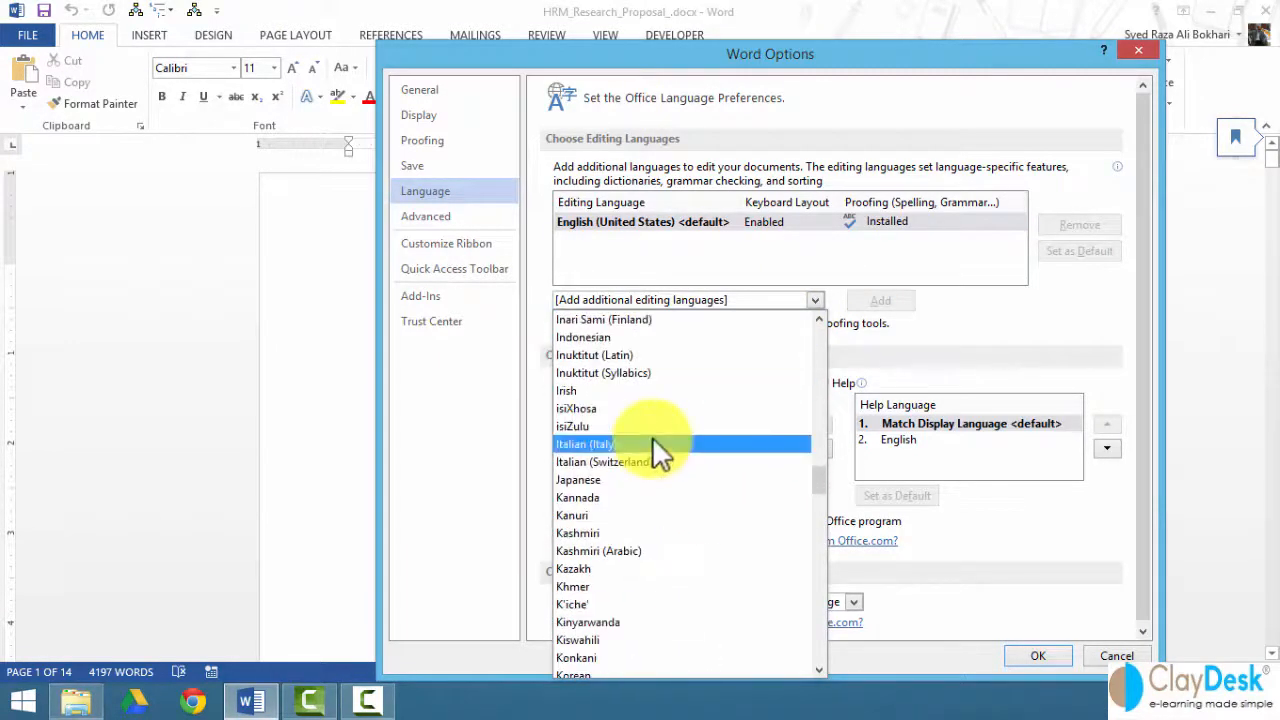
{"action": "scroll", "coordinate": [652, 436], "scroll_direction": "up", "scroll_amount": 13}
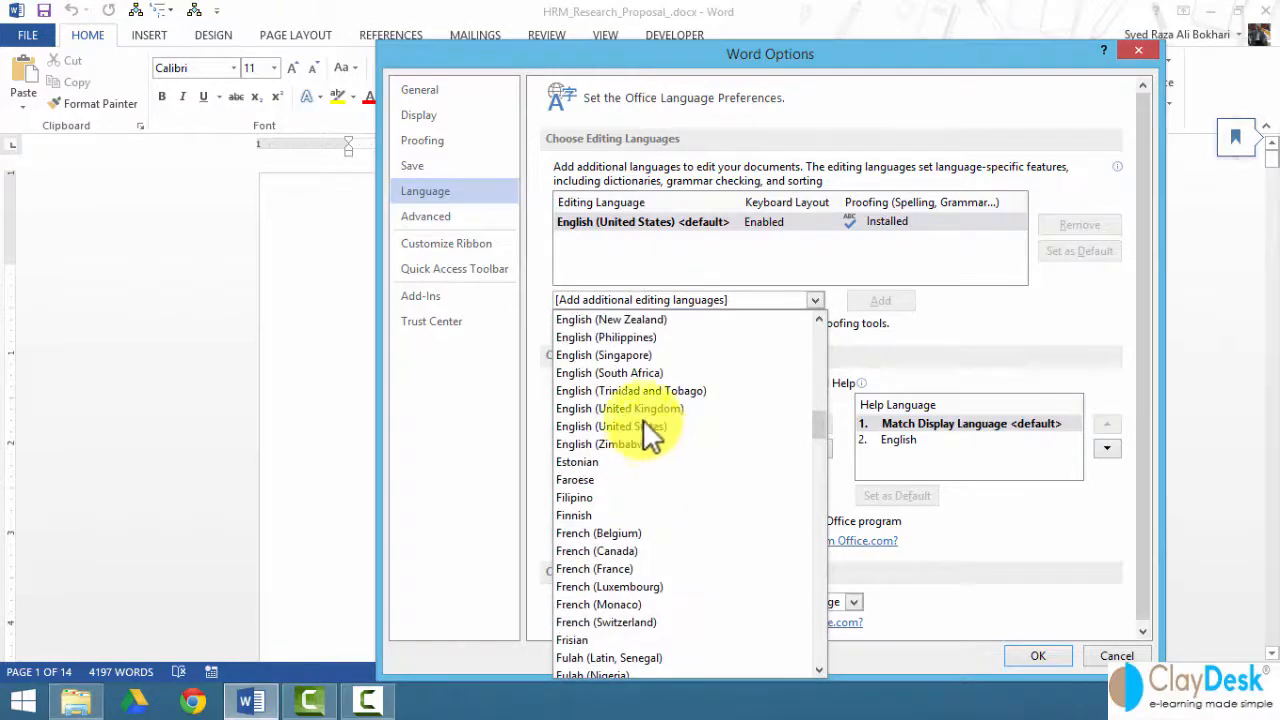
{"action": "left_click", "coordinate": [705, 407]}
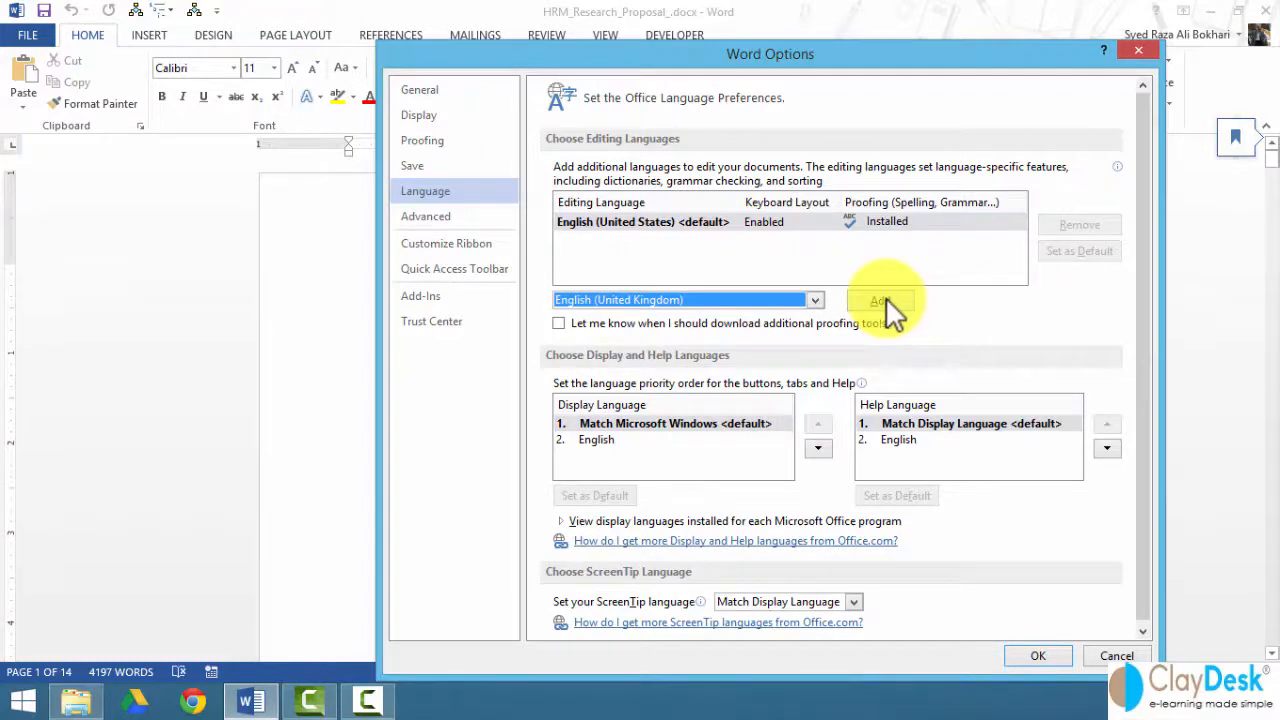
{"action": "left_click", "coordinate": [880, 301]}
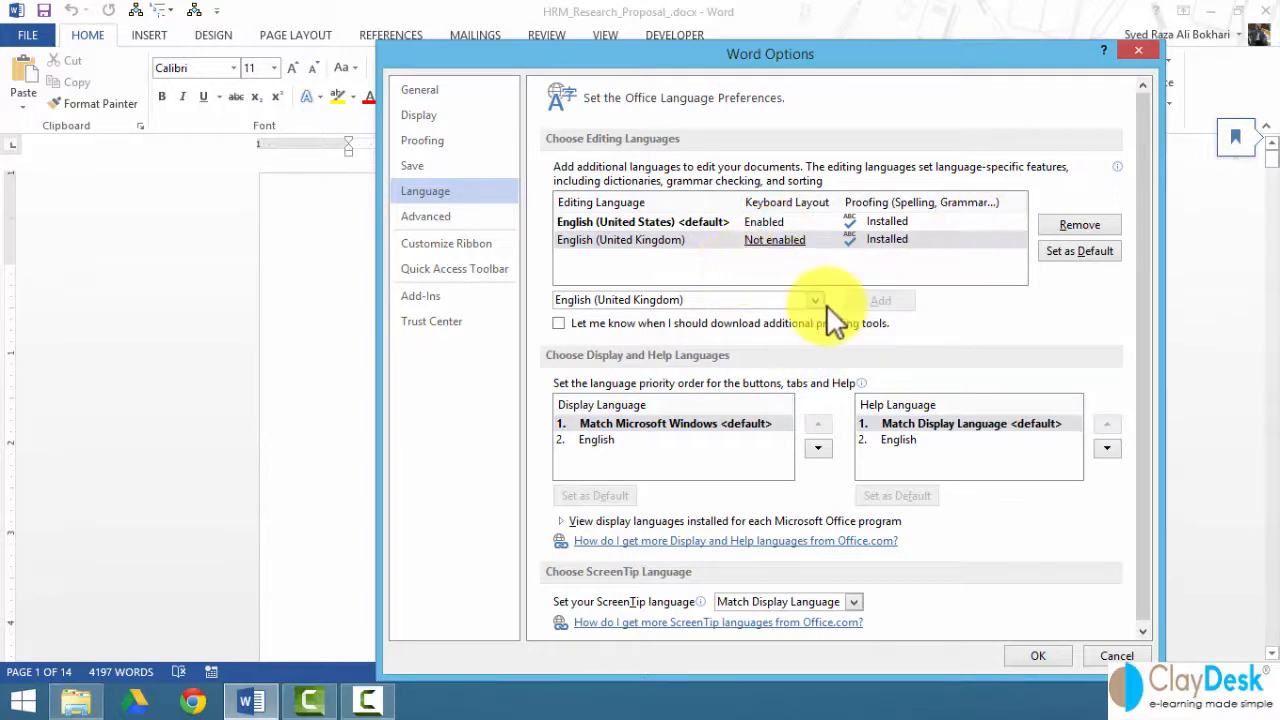
Step: Add Dutch (Netherlands) as another editing language and select its entry in the list
{"action": "left_click", "coordinate": [816, 301]}
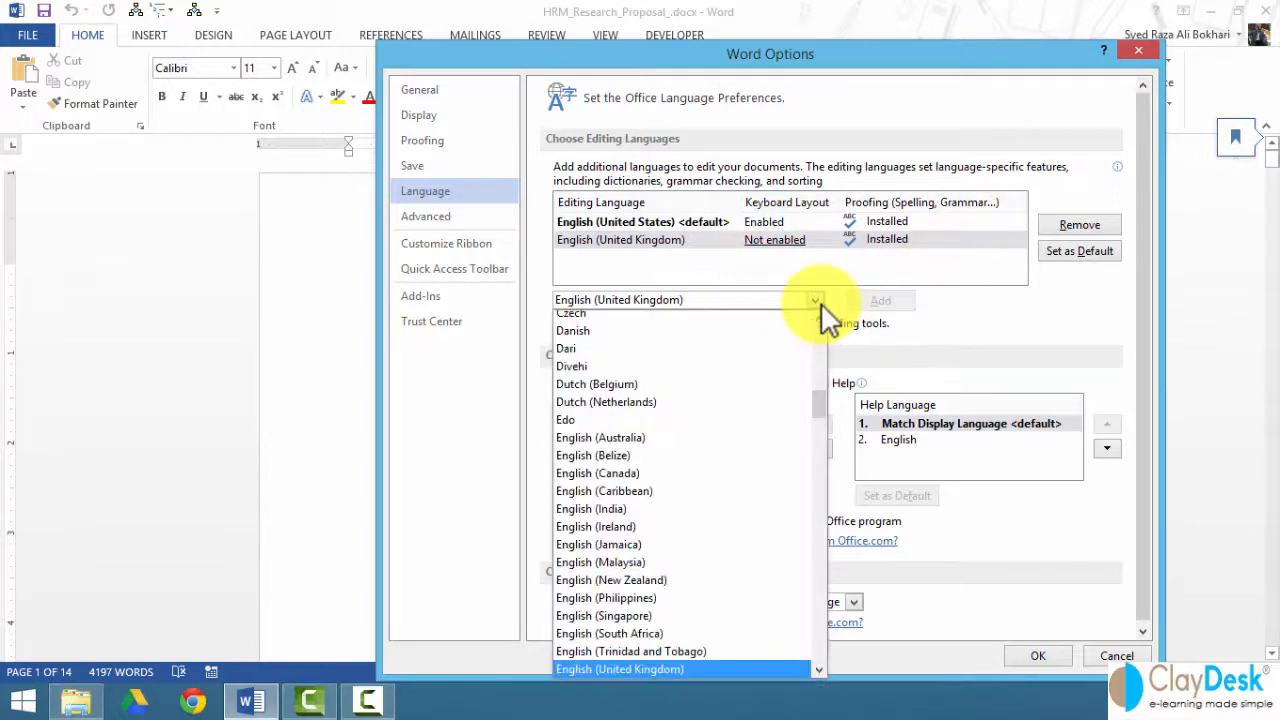
{"action": "left_click", "coordinate": [643, 401]}
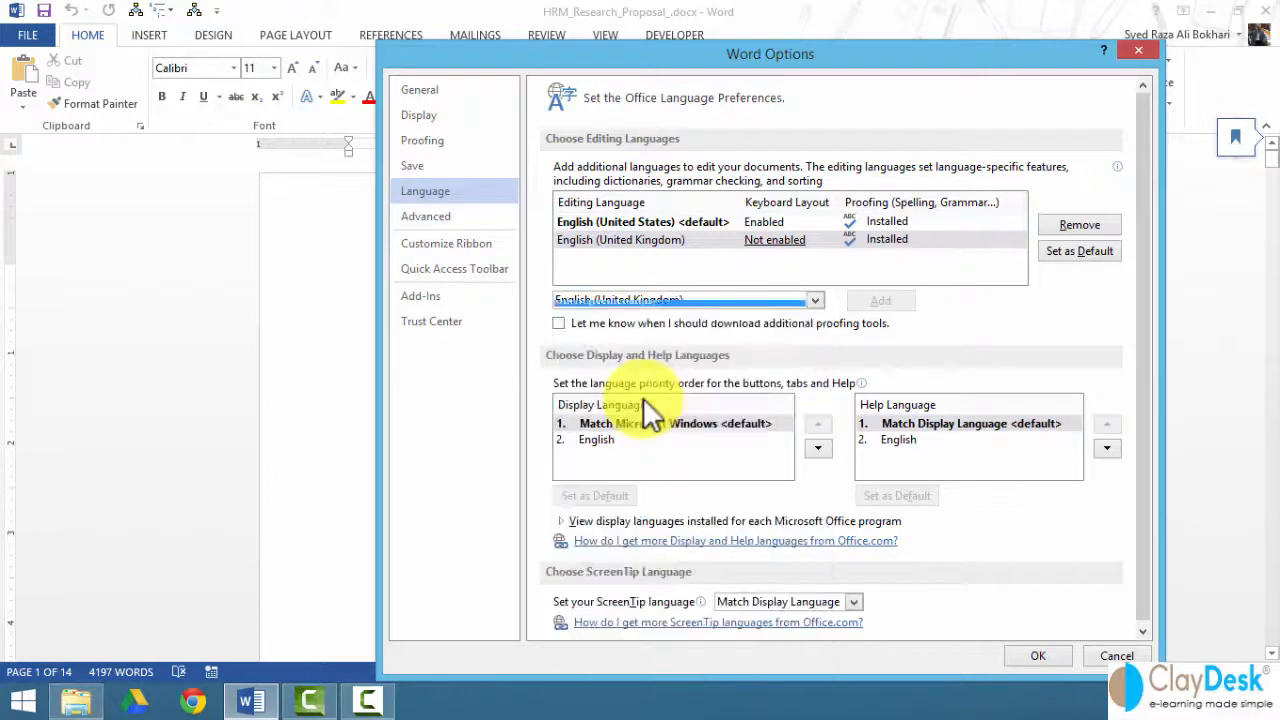
{"action": "left_click", "coordinate": [866, 303]}
{"action": "left_click", "coordinate": [641, 241]}
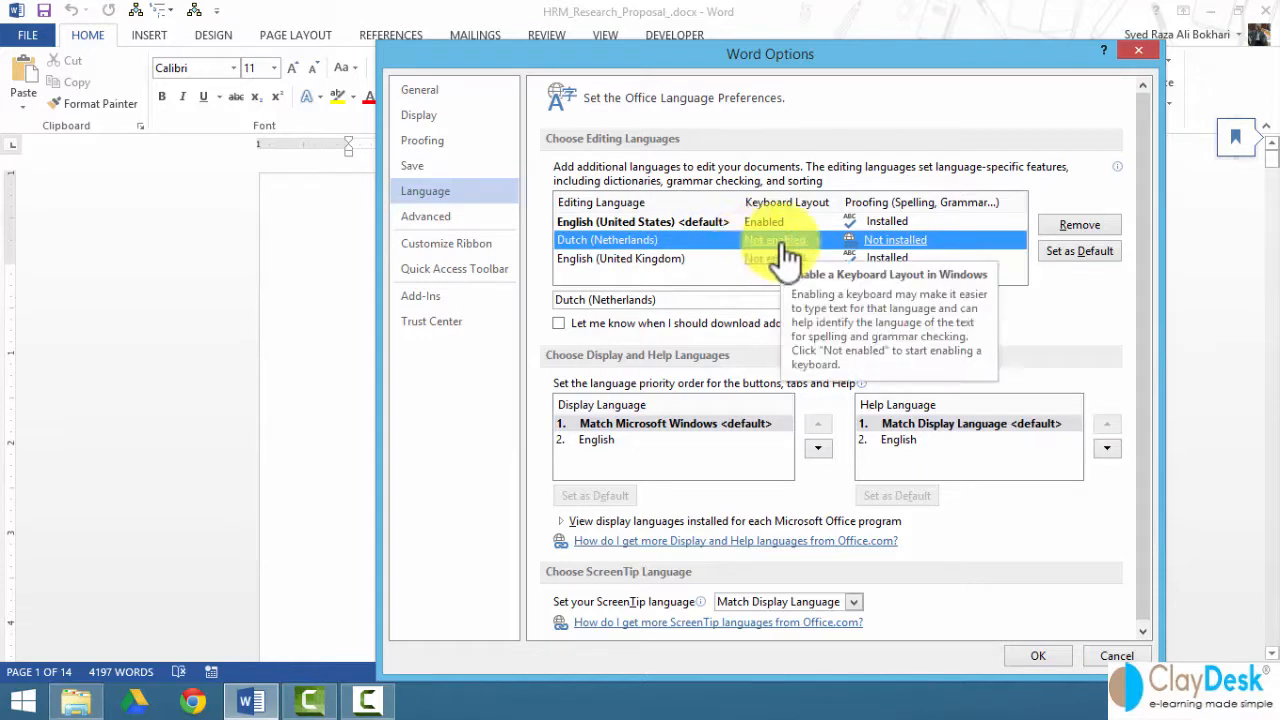
Step: Open the online page for the missing Dutch (Netherlands) proofing tools, and return to the Word language options
{"action": "left_click", "coordinate": [892, 242]}
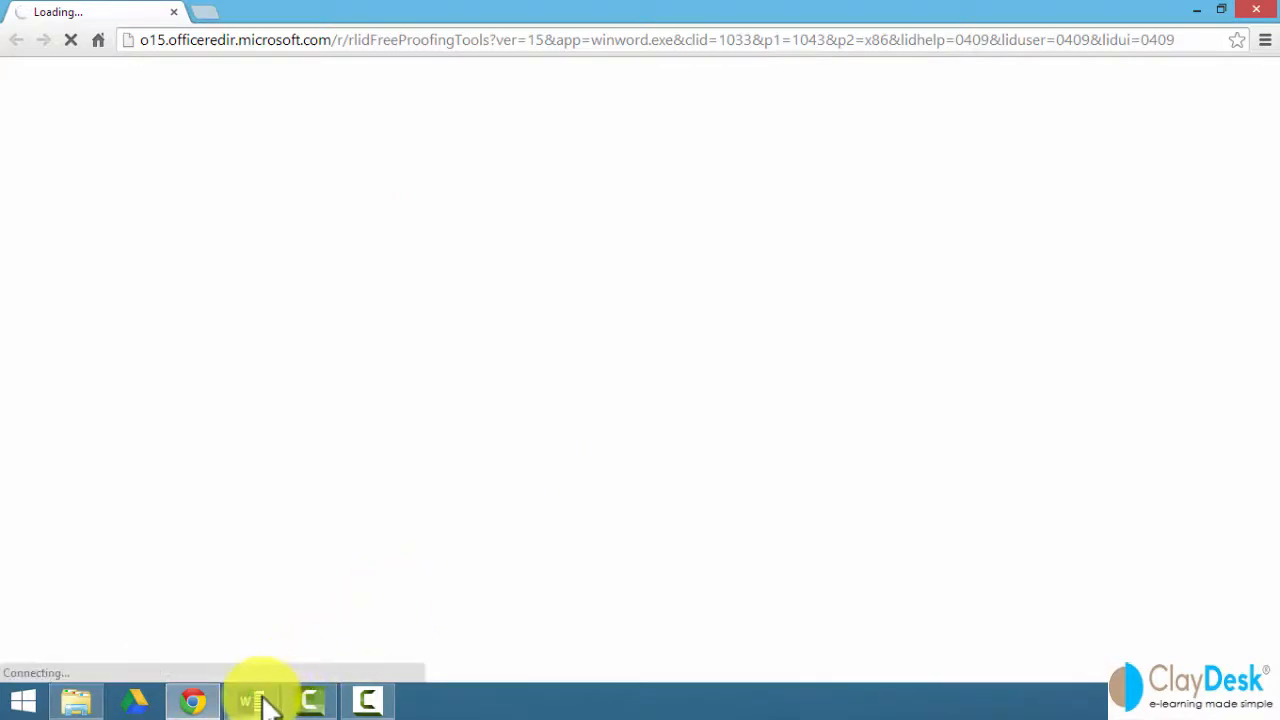
{"action": "mouse_move", "coordinate": [263, 700]}
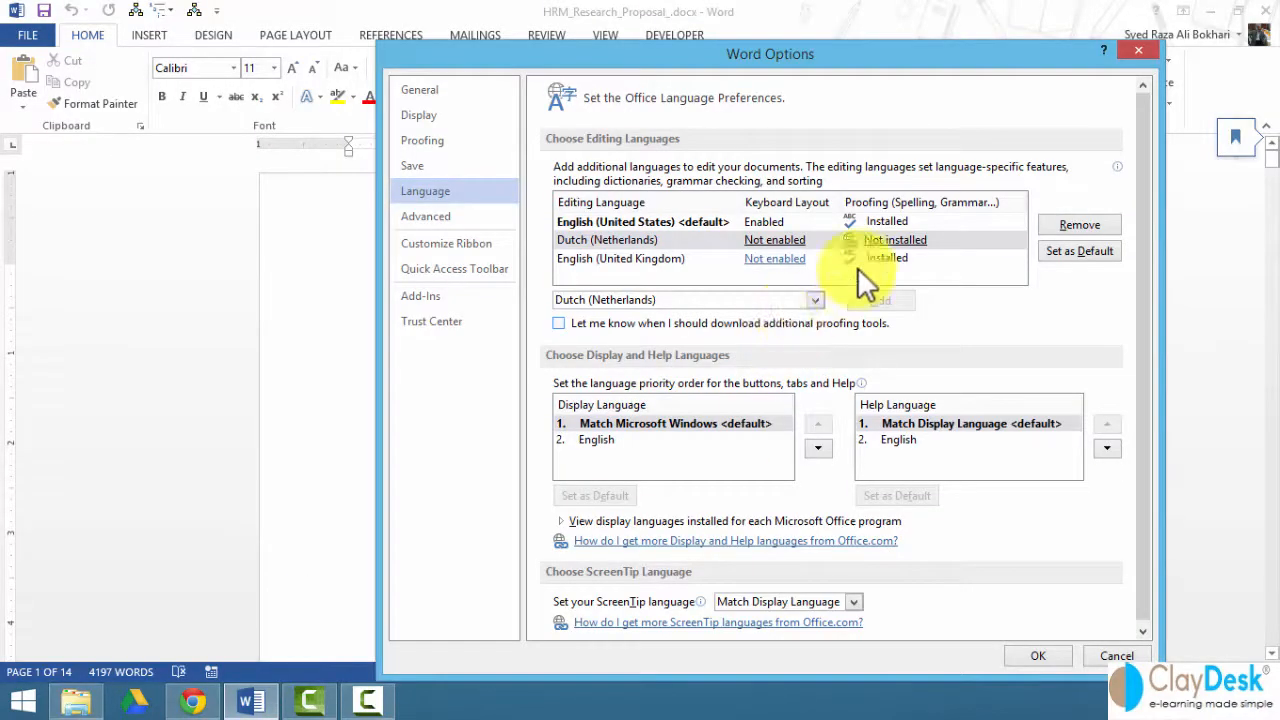
{"action": "left_click", "coordinate": [652, 256]}
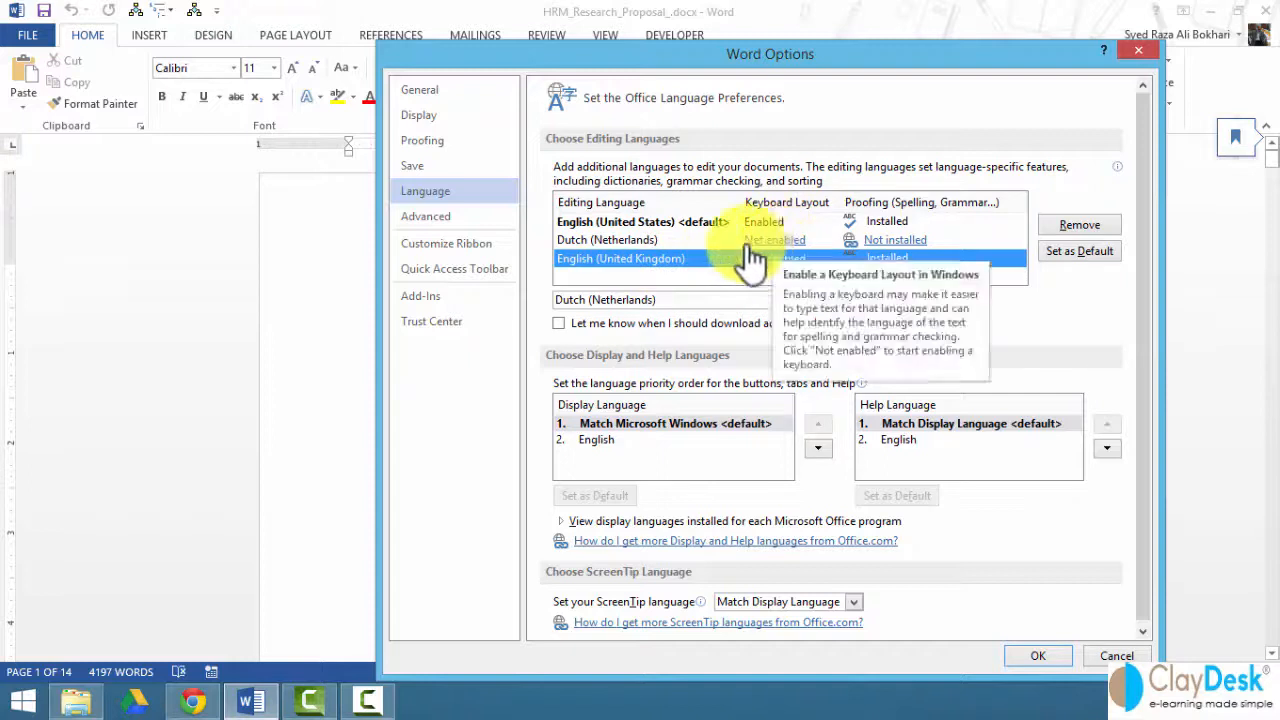
Step: Enable a keyboard layout for Dutch by adding Dutch (Netherlands) to the Windows language preferences
{"action": "left_click", "coordinate": [607, 239]}
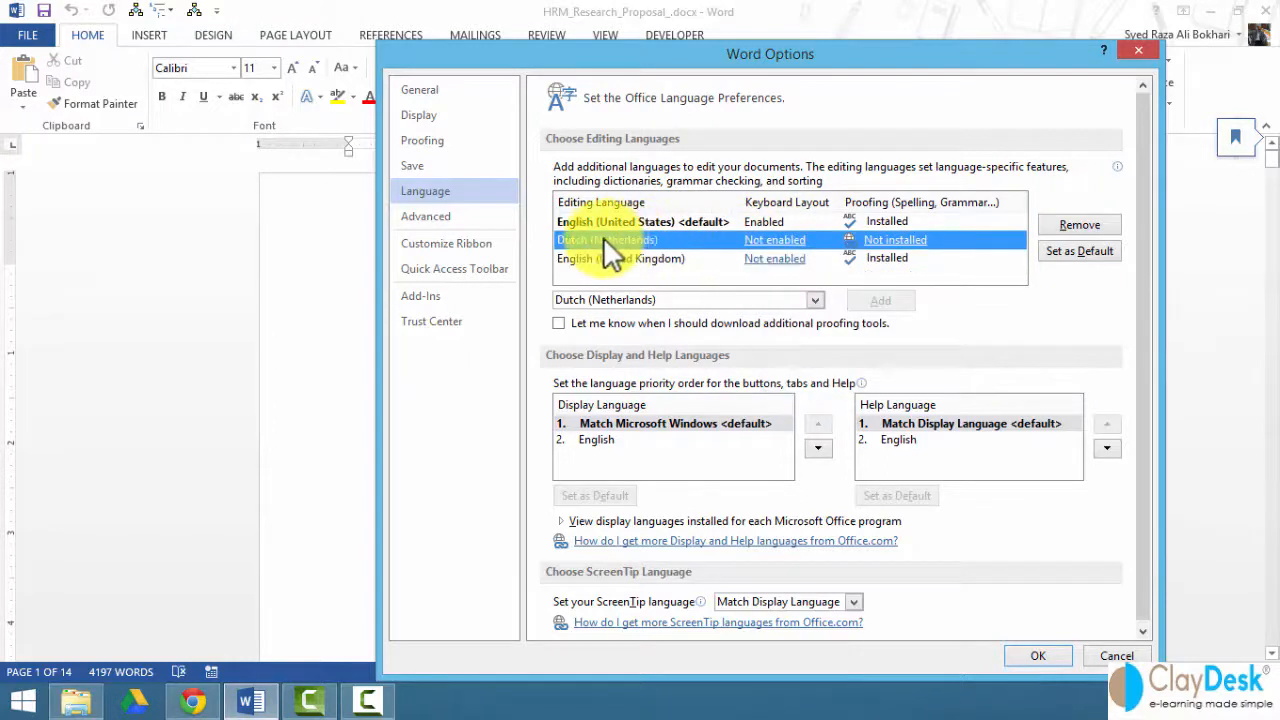
{"action": "left_click", "coordinate": [772, 242]}
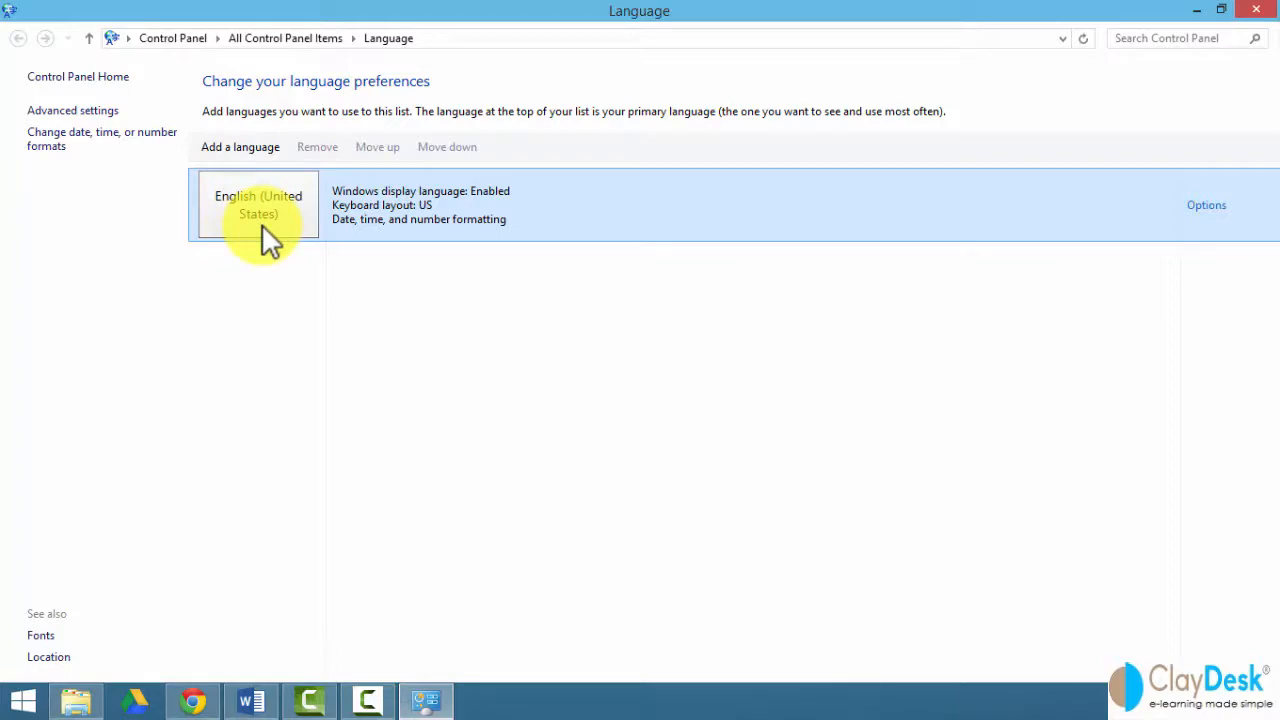
{"action": "left_click", "coordinate": [240, 147]}
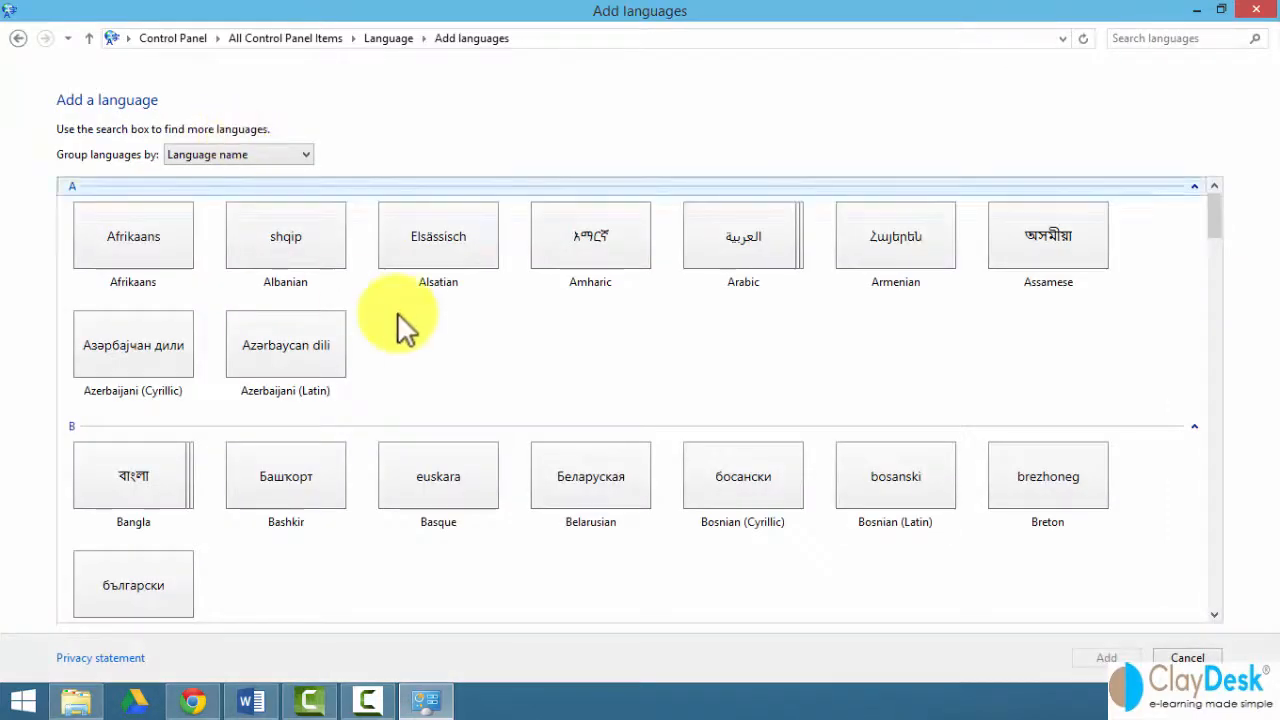
{"action": "scroll", "coordinate": [135, 470], "scroll_direction": "down", "scroll_amount": 8}
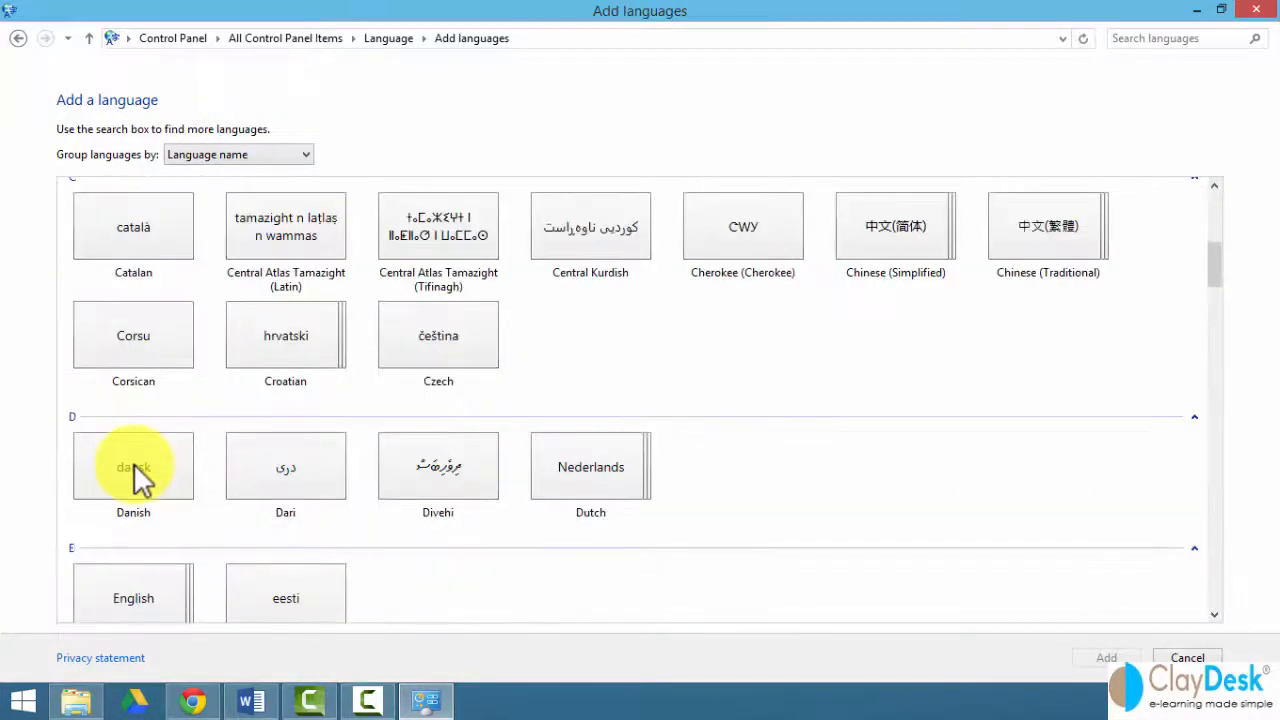
{"action": "left_click", "coordinate": [576, 470]}
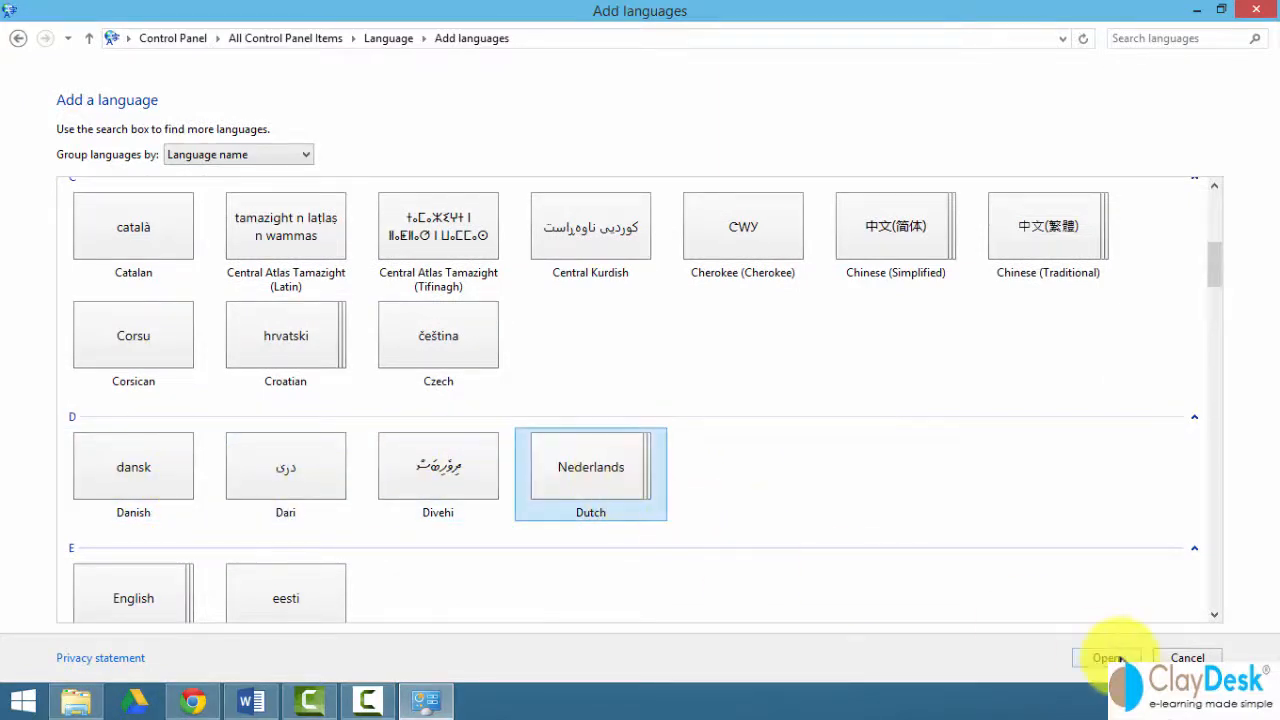
{"action": "left_click", "coordinate": [1112, 658]}
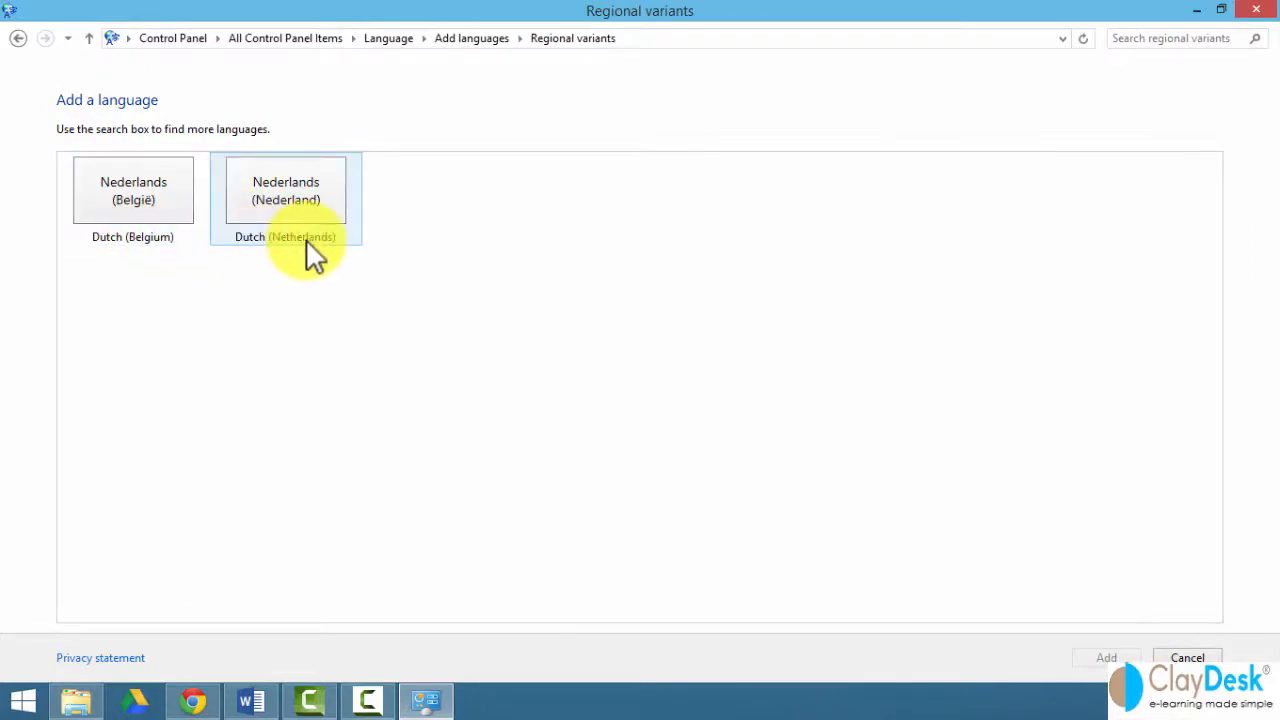
{"action": "left_click", "coordinate": [285, 180]}
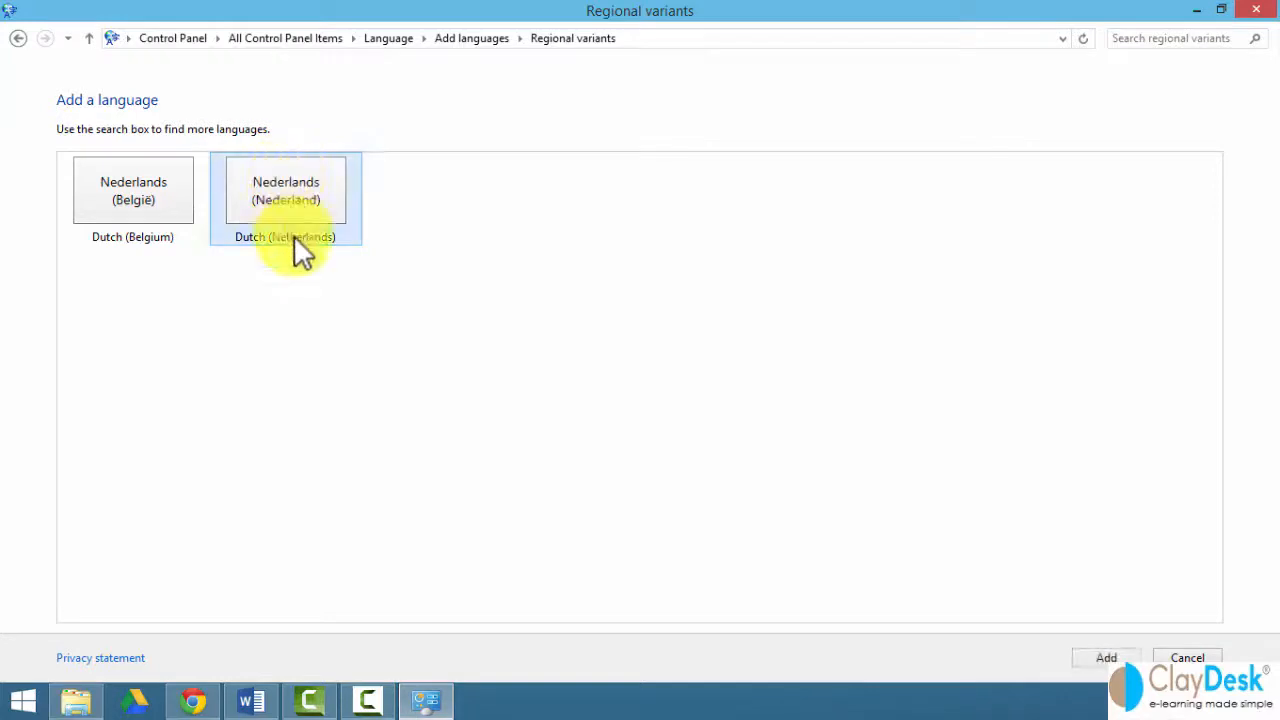
{"action": "left_click", "coordinate": [1104, 662]}
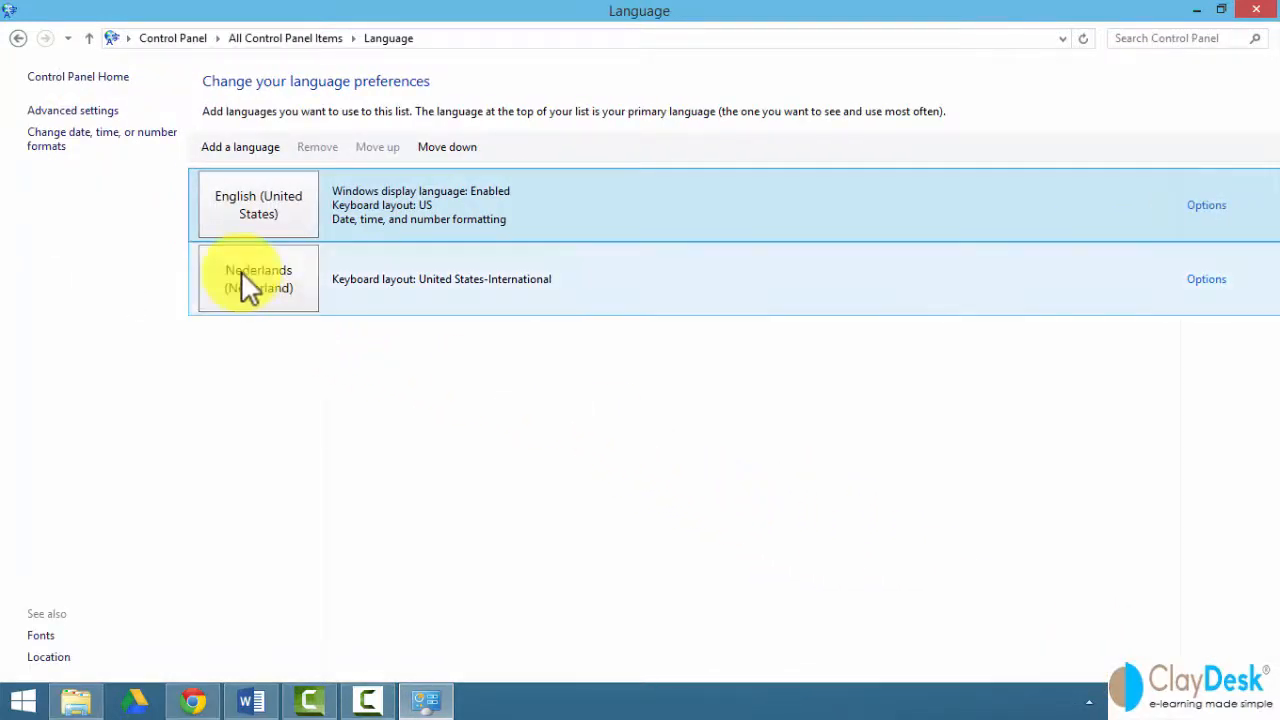
Step: Preview the United States-International keyboard layout for Dutch (Netherlands) and save its language options
{"action": "left_click", "coordinate": [241, 271]}
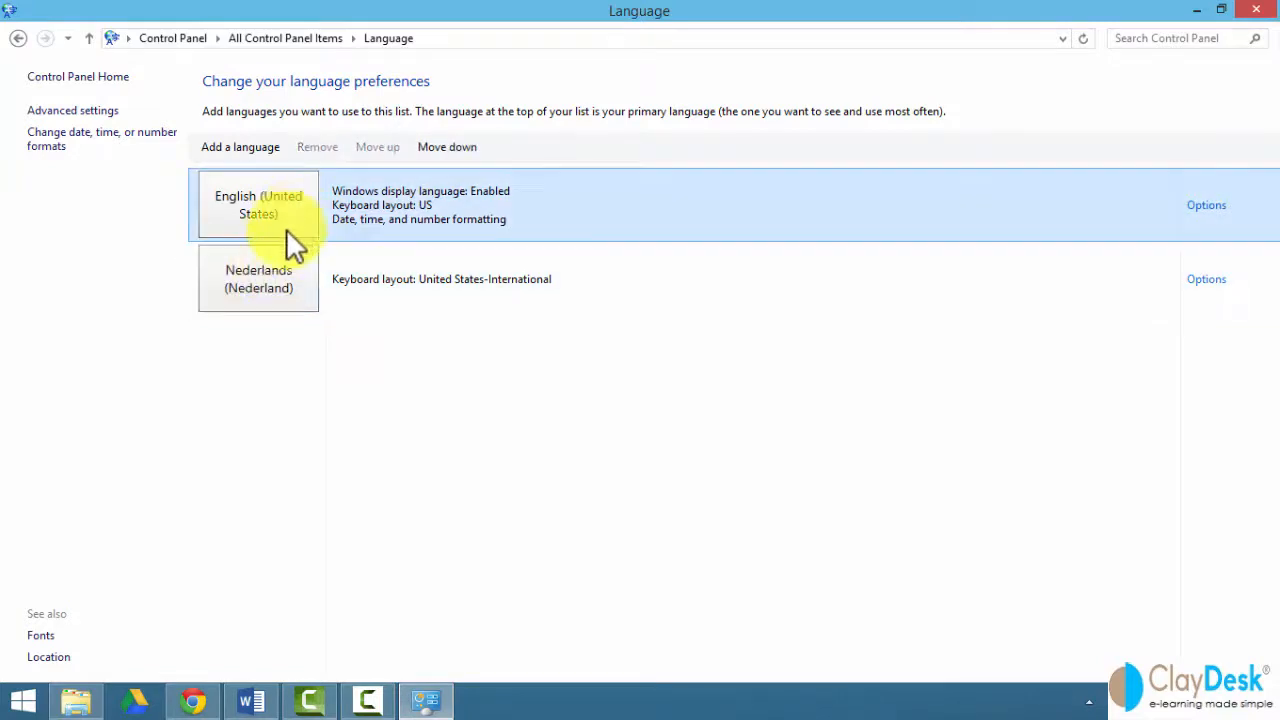
{"action": "left_click", "coordinate": [1205, 280]}
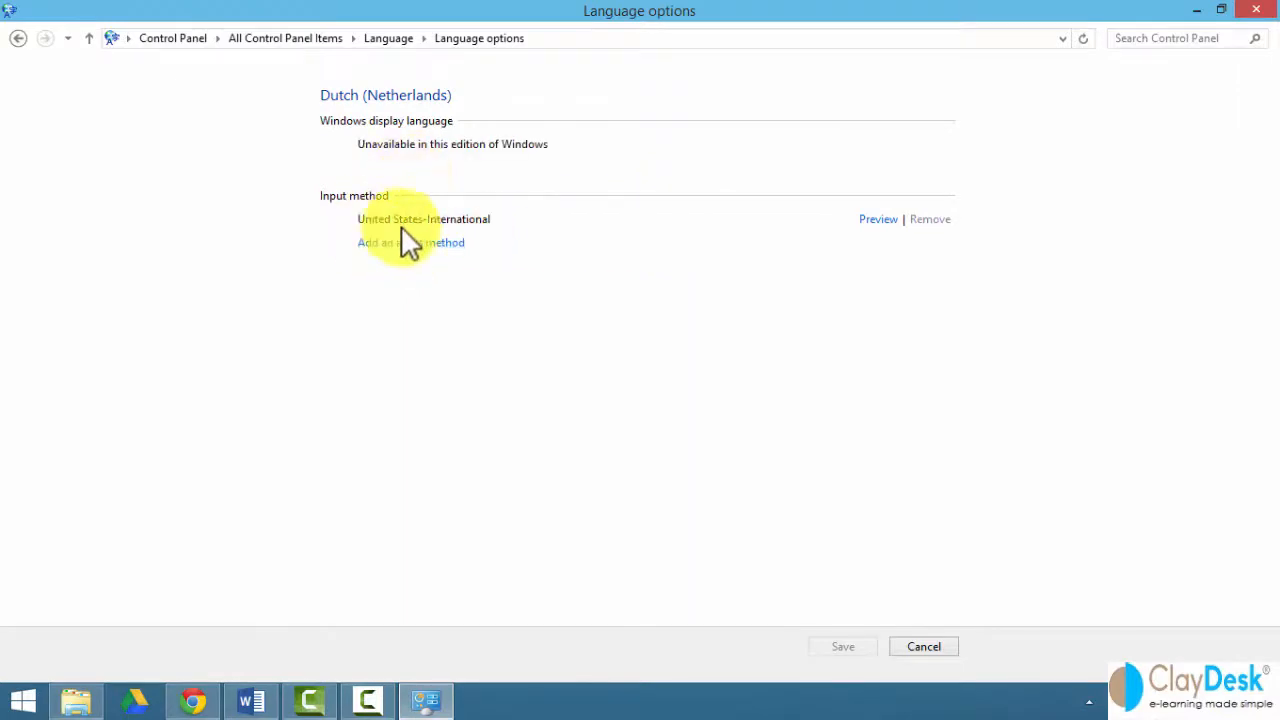
{"action": "left_click", "coordinate": [880, 219]}
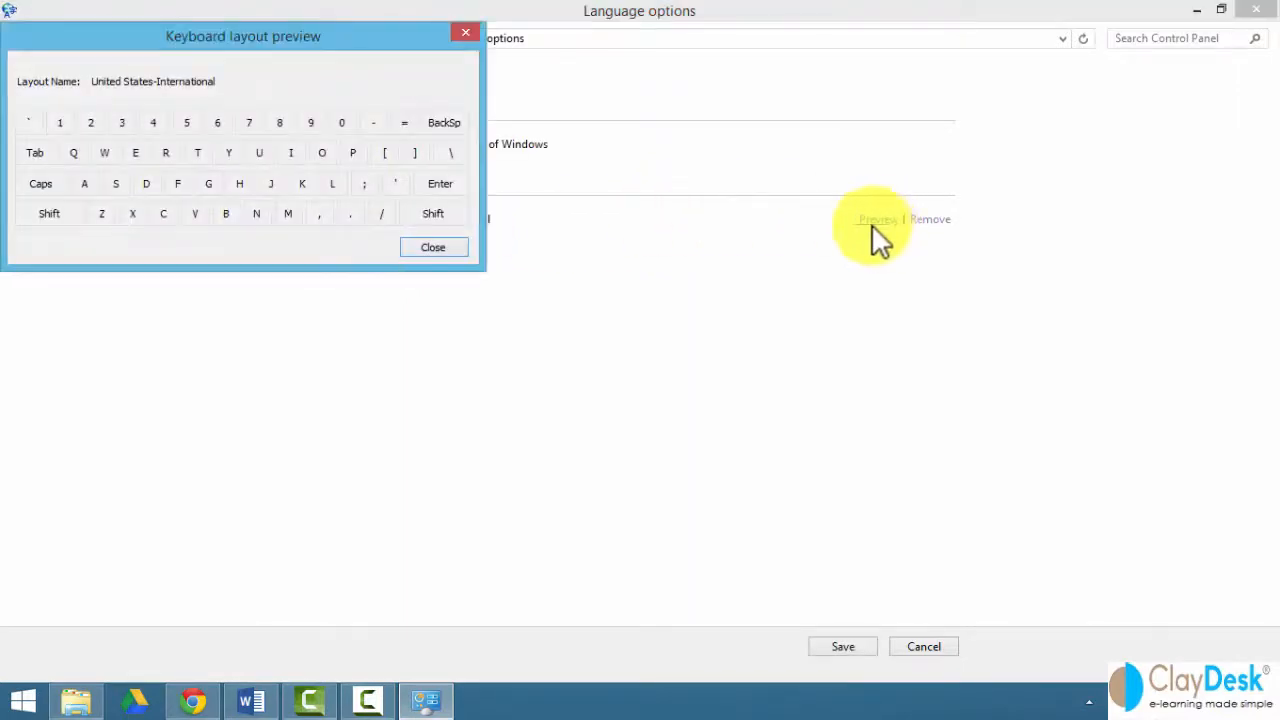
{"action": "left_click_drag", "start_coordinate": [244, 38], "coordinate": [672, 273]}
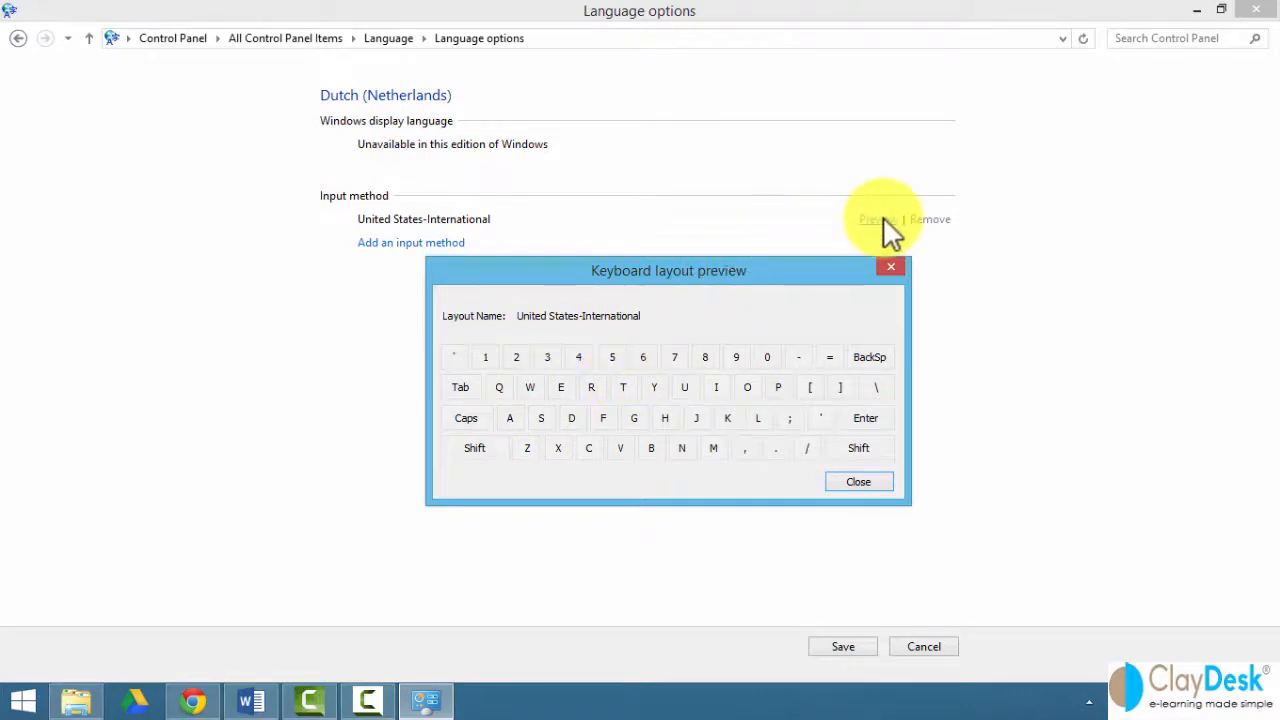
{"action": "left_click", "coordinate": [858, 482]}
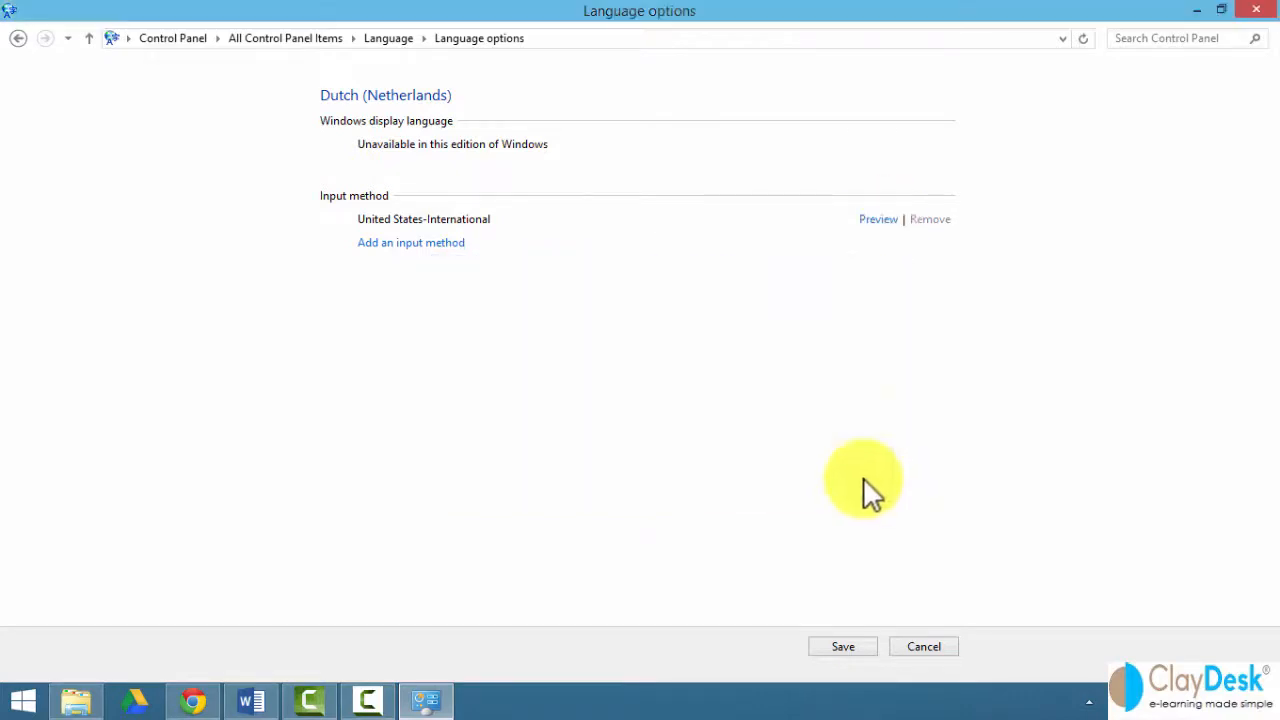
{"action": "left_click", "coordinate": [847, 645]}
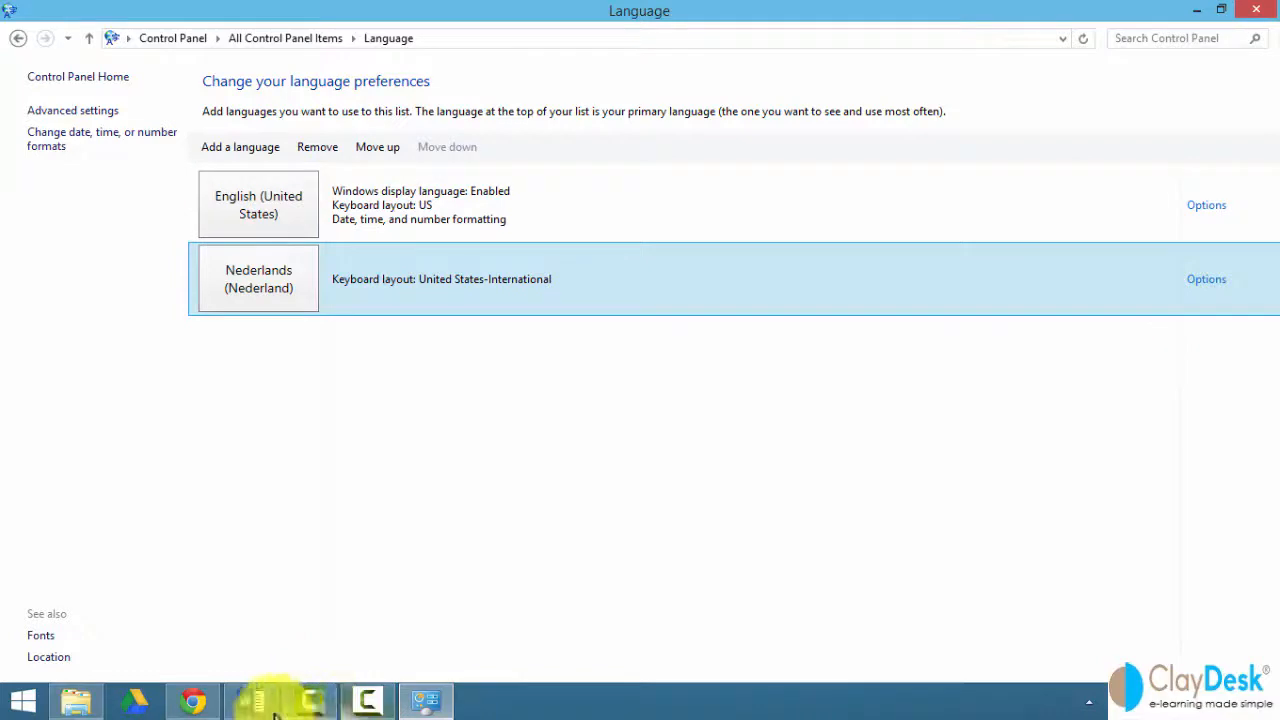
Step: Switch back to Word and turn on the notification for downloading additional proofing tools
{"action": "mouse_move", "coordinate": [275, 713]}
{"action": "left_click", "coordinate": [347, 561]}
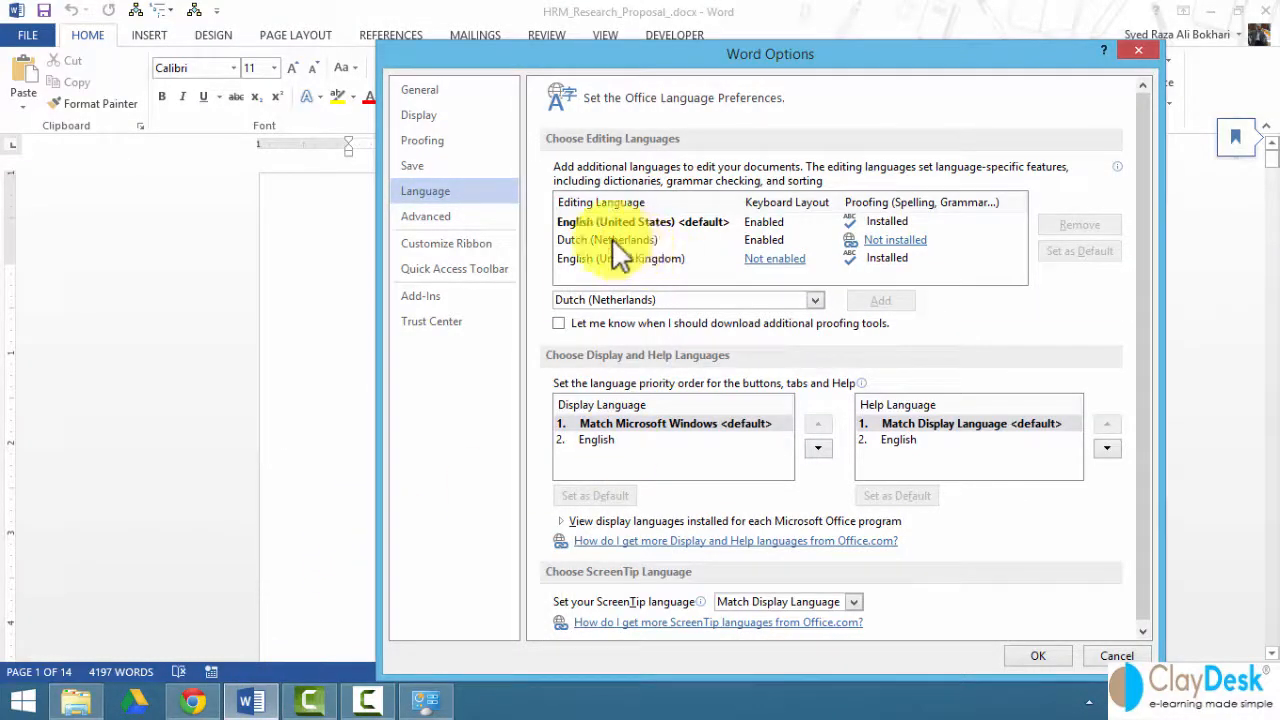
{"action": "left_click", "coordinate": [813, 300]}
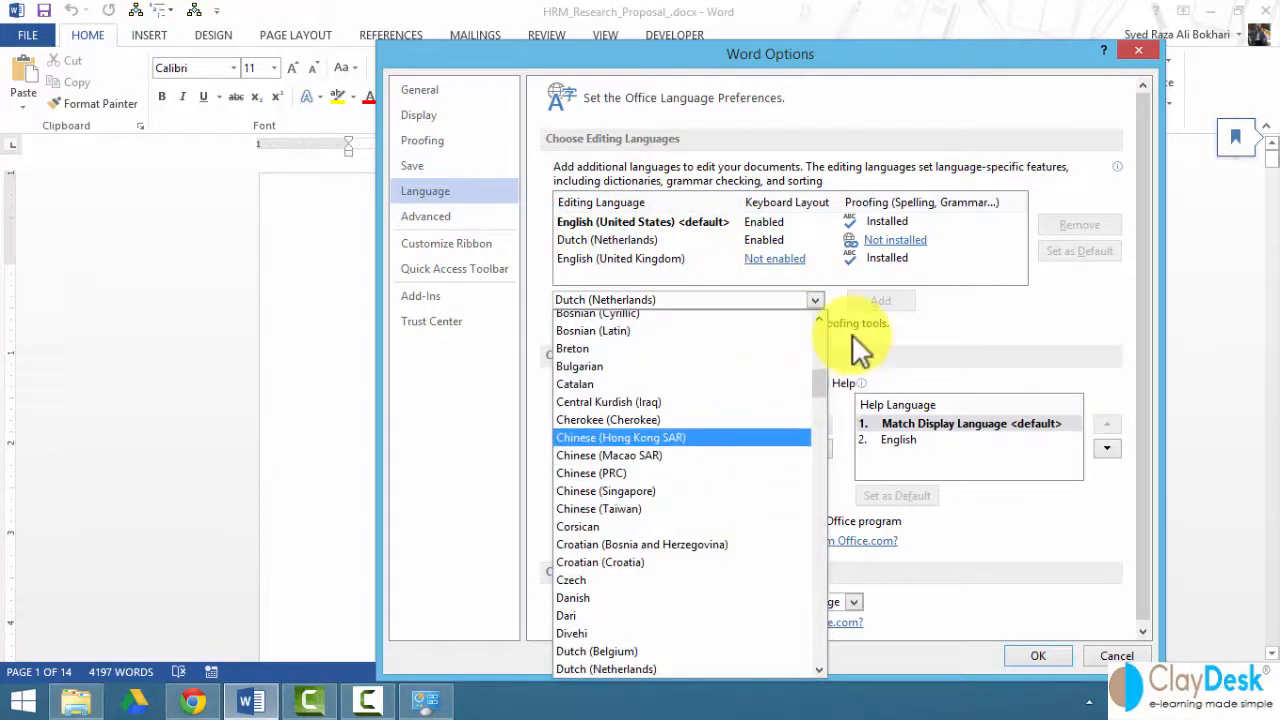
{"action": "left_click", "coordinate": [952, 317]}
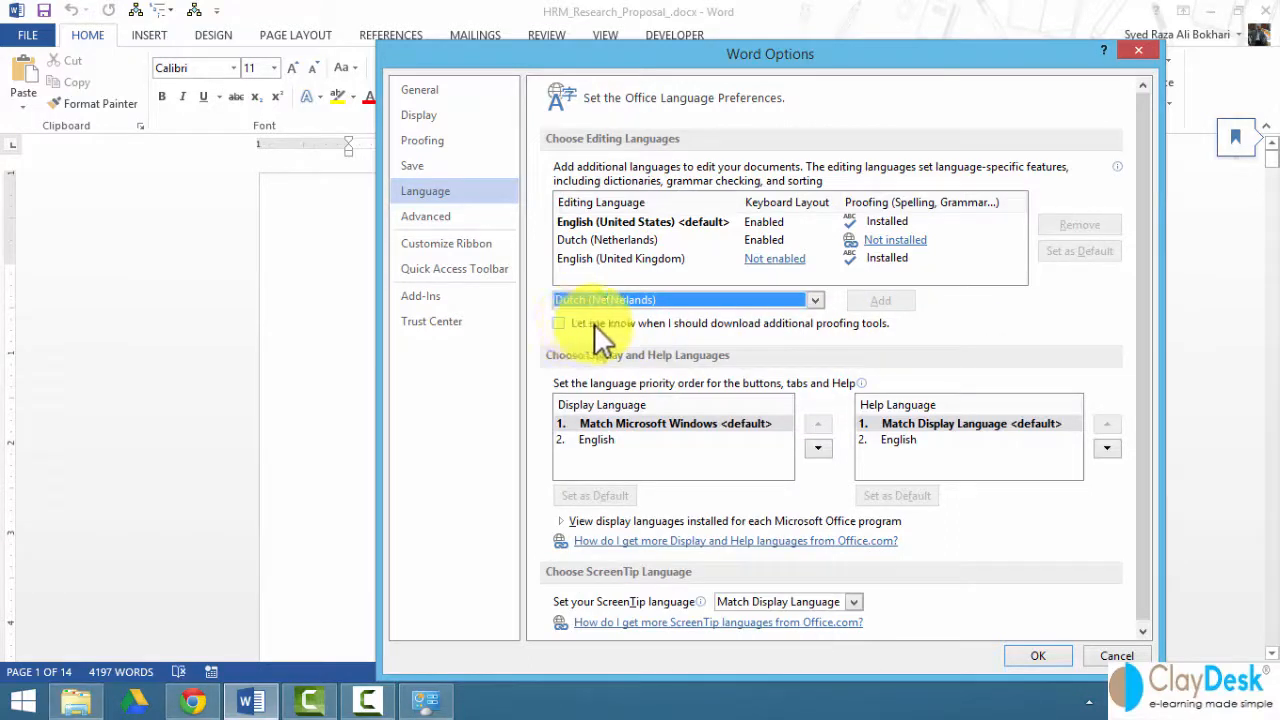
{"action": "left_click", "coordinate": [557, 322]}
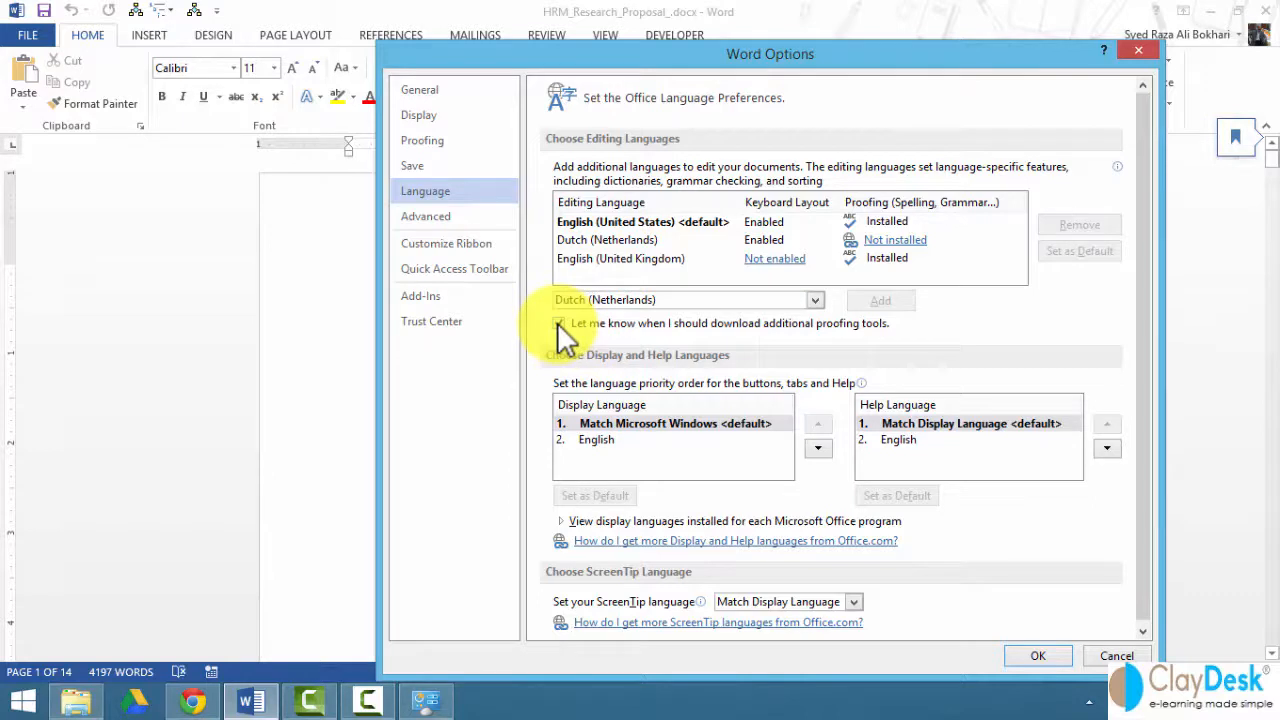
{"action": "left_click", "coordinate": [557, 322]}
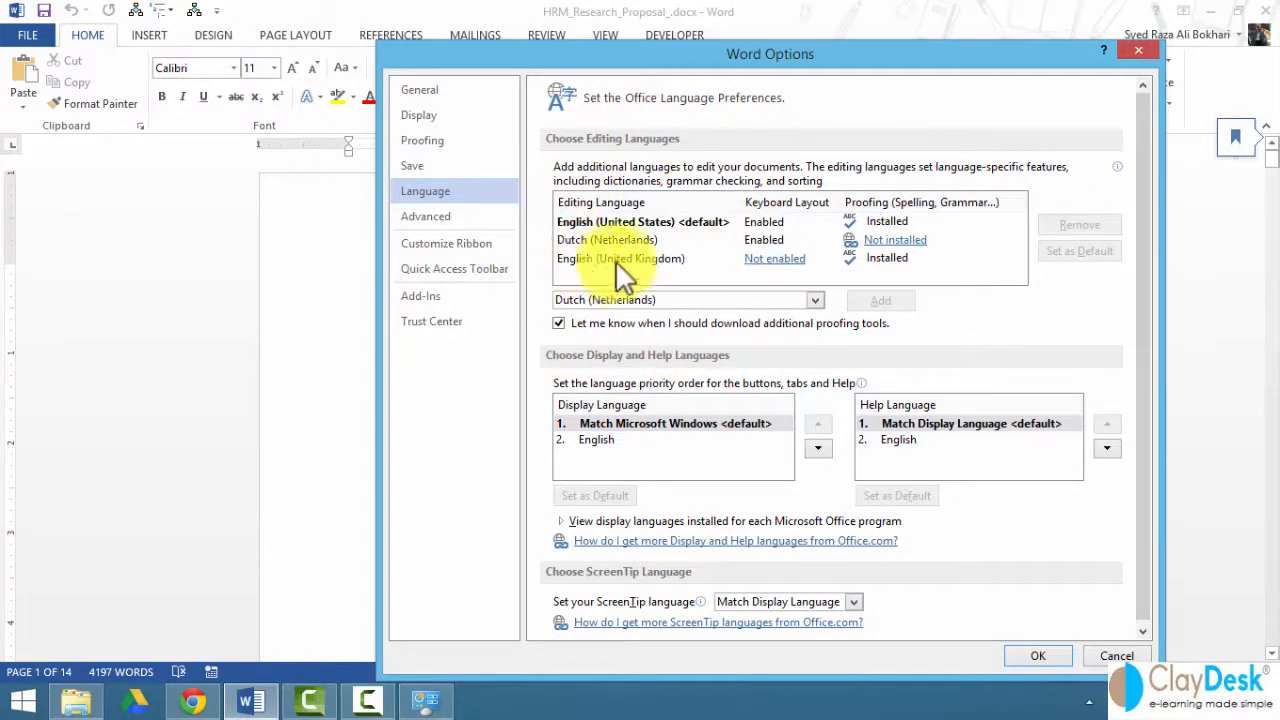
Step: Apply the changed language preferences and dismiss the Office restart notice
{"action": "scroll", "coordinate": [655, 294], "scroll_direction": "down", "scroll_amount": 1}
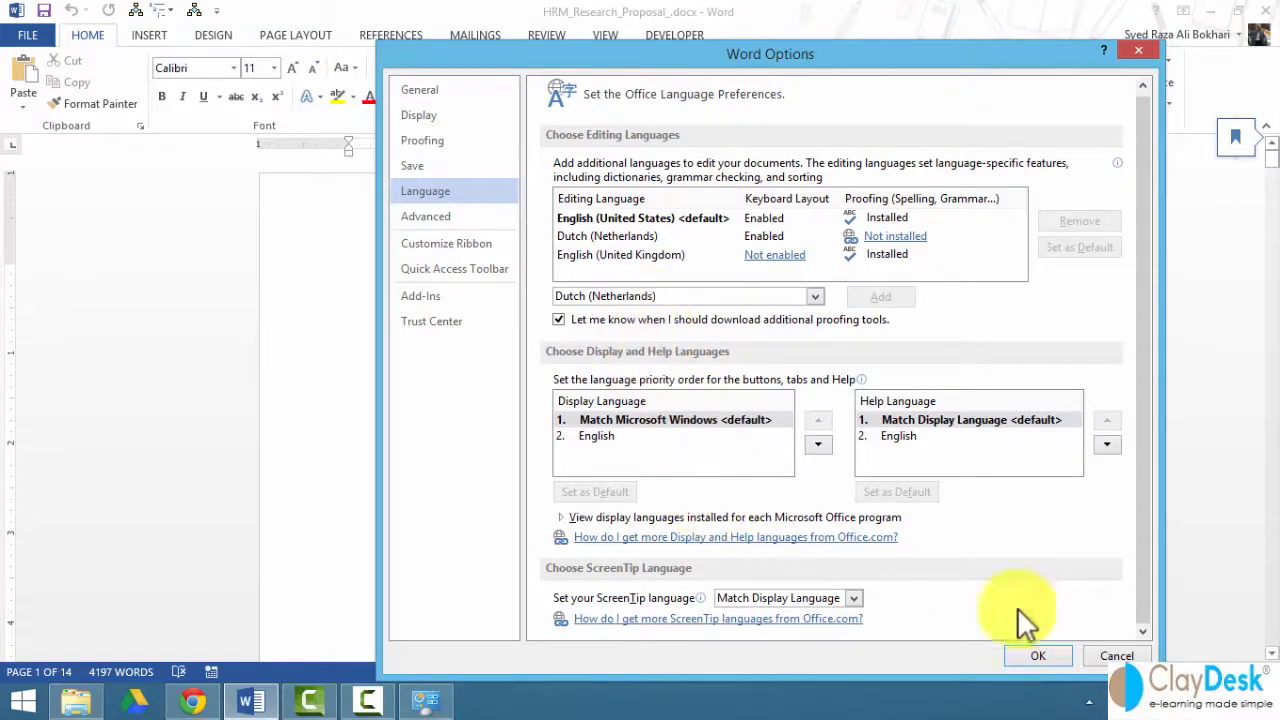
{"action": "left_click", "coordinate": [1056, 657]}
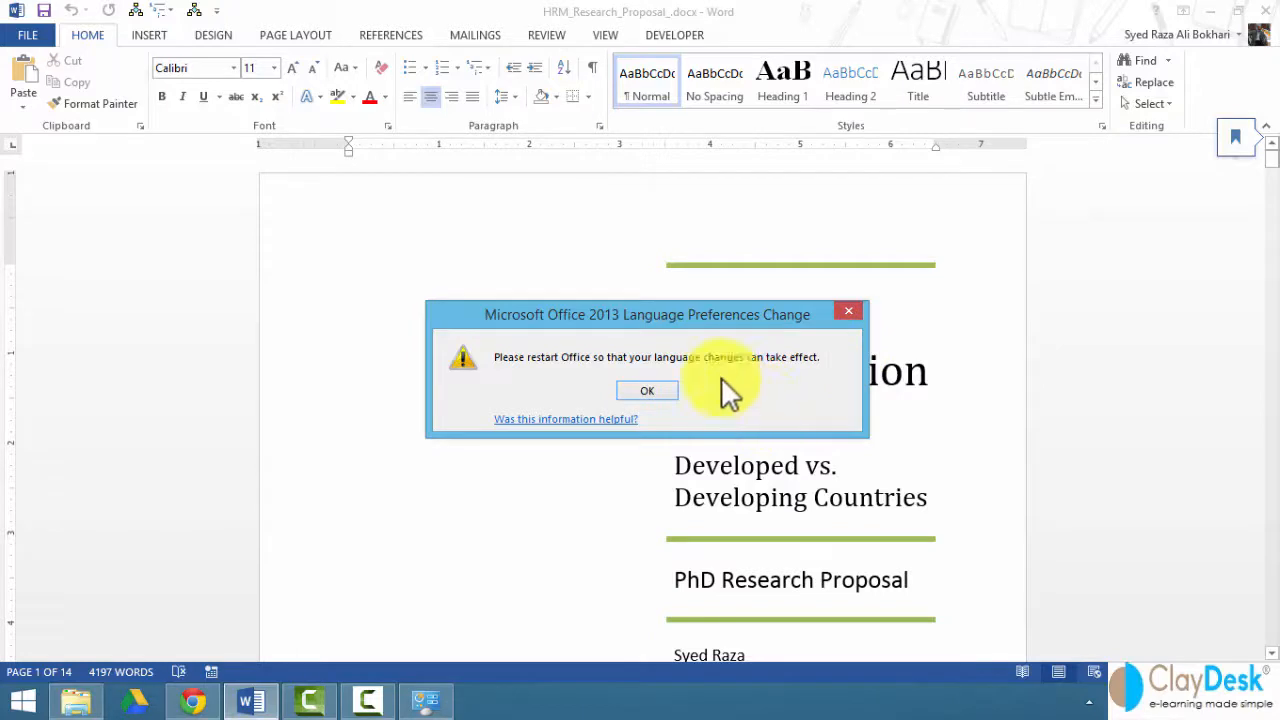
{"action": "left_click", "coordinate": [663, 388]}
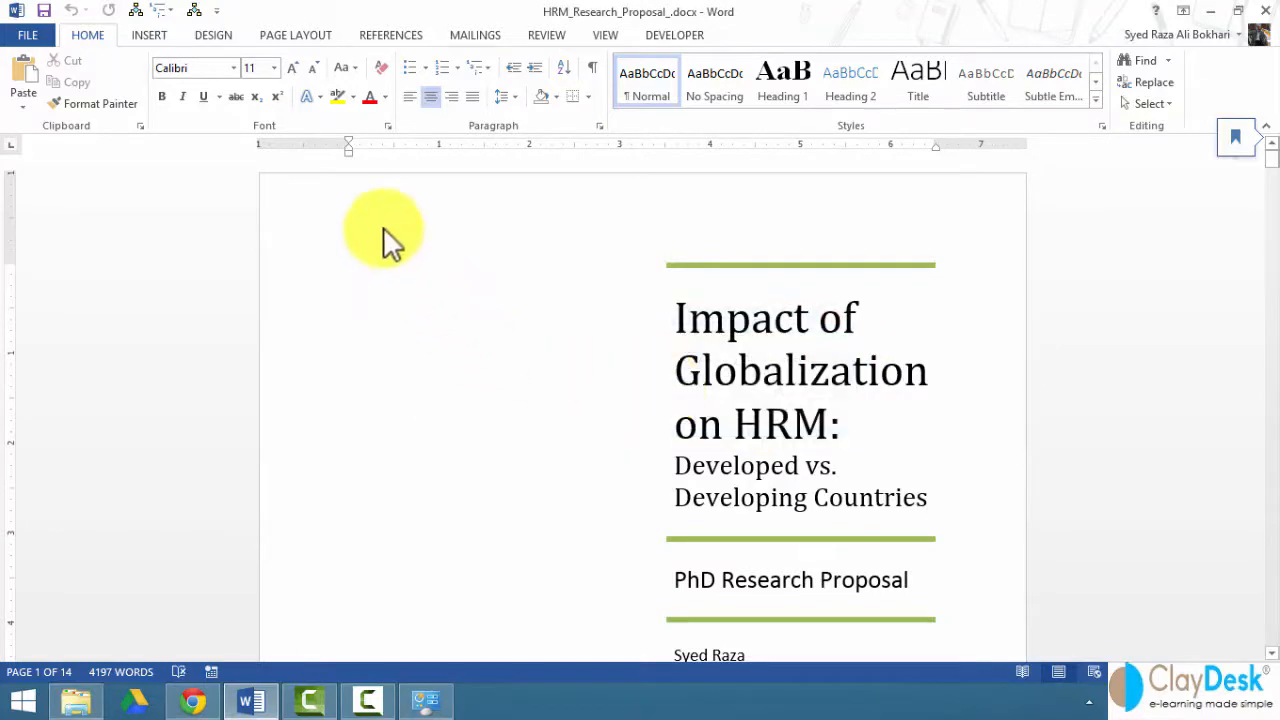
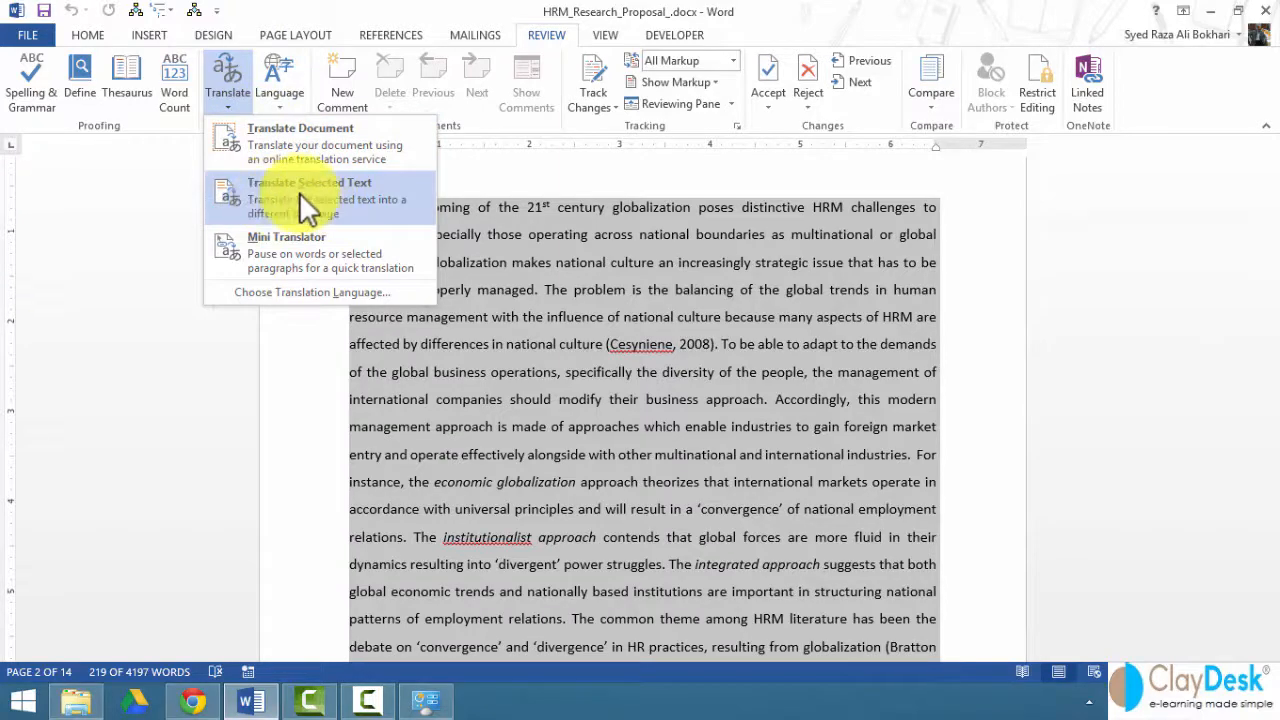
Step: Translate the selected paragraph under the Introduction heading using Translate Selected Text
{"action": "left_click", "coordinate": [316, 195]}
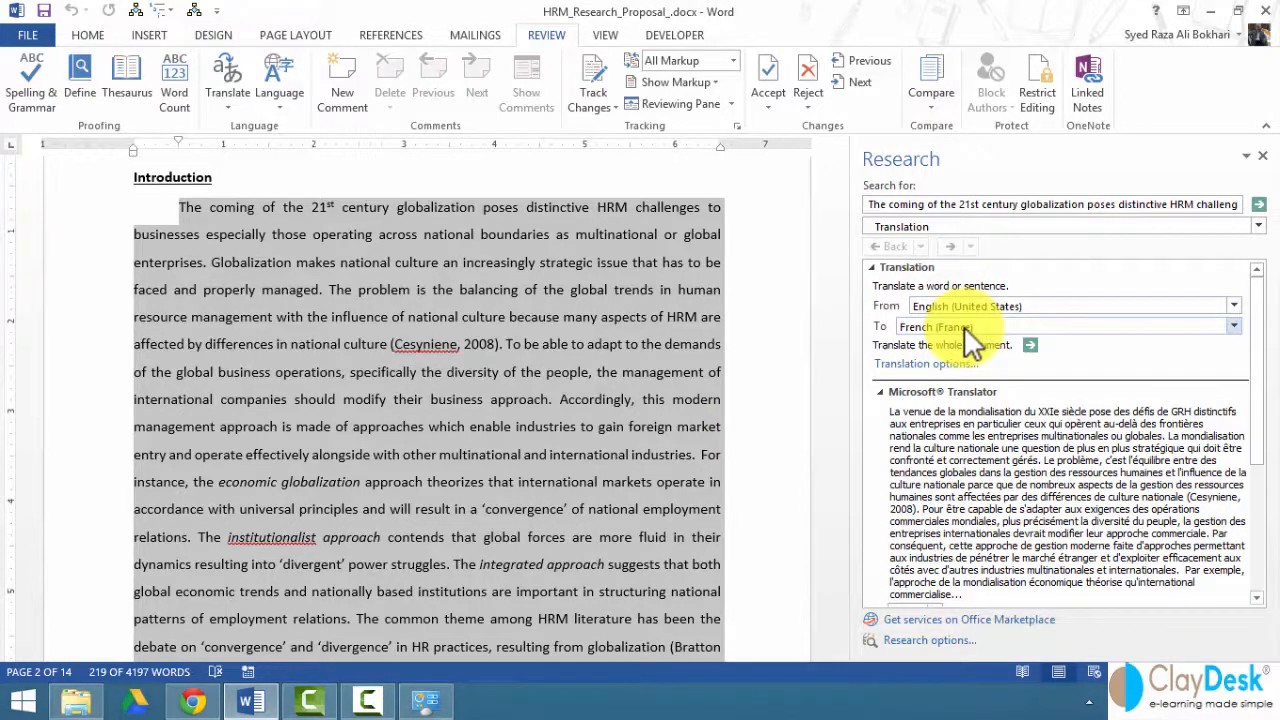
Step: Change the target language of the selected paragraph's translation to Dutch (Netherlands)
{"action": "left_click", "coordinate": [1233, 327]}
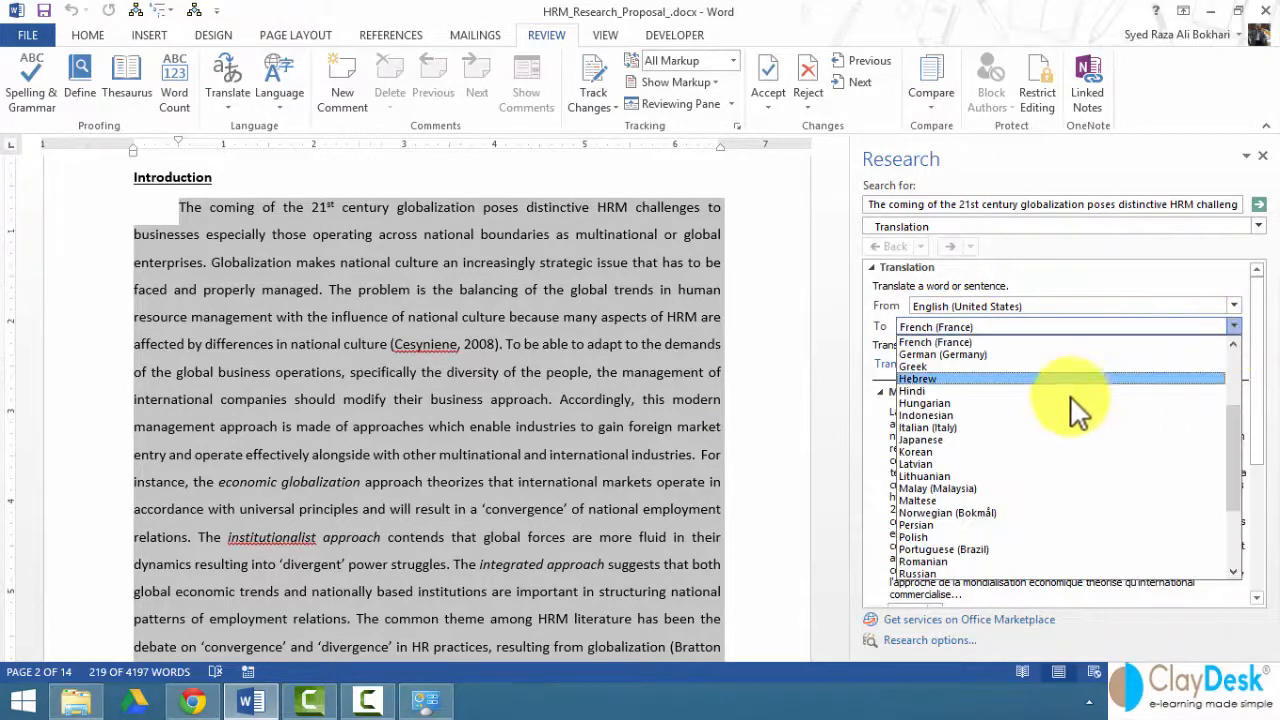
{"action": "scroll", "coordinate": [993, 419], "scroll_direction": "down", "scroll_amount": 3}
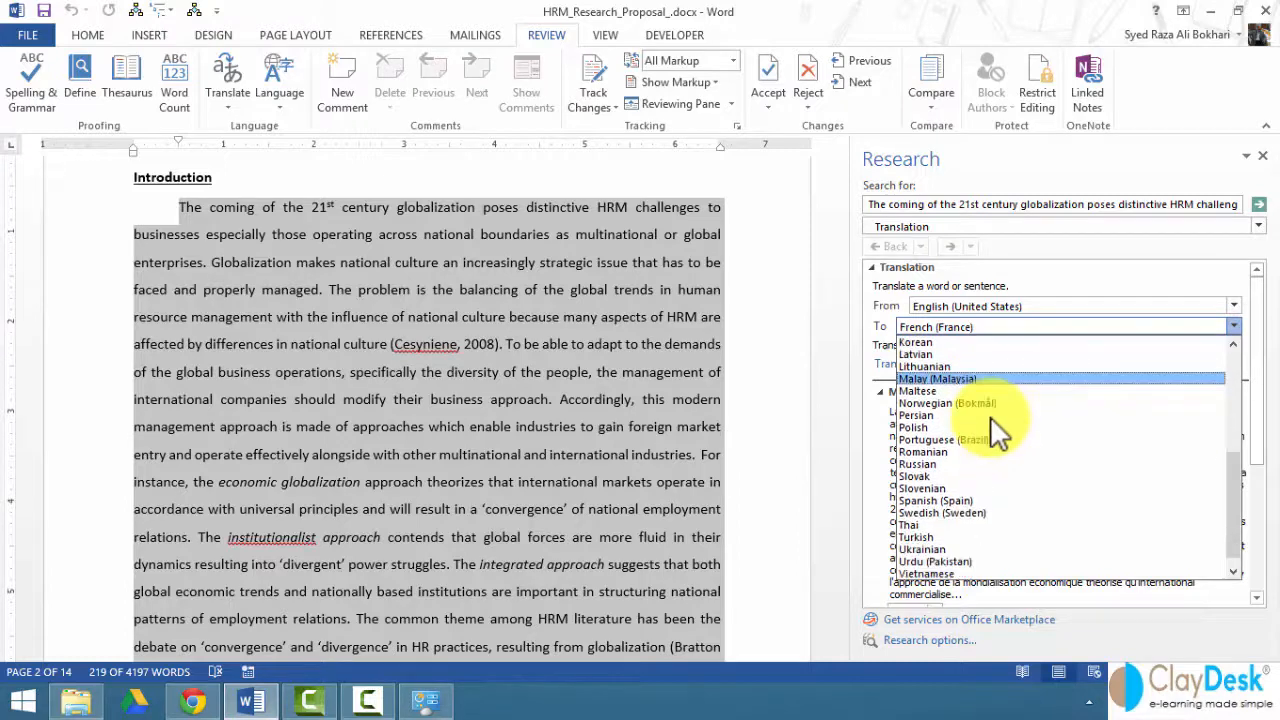
{"action": "scroll", "coordinate": [990, 416], "scroll_direction": "up", "scroll_amount": 6}
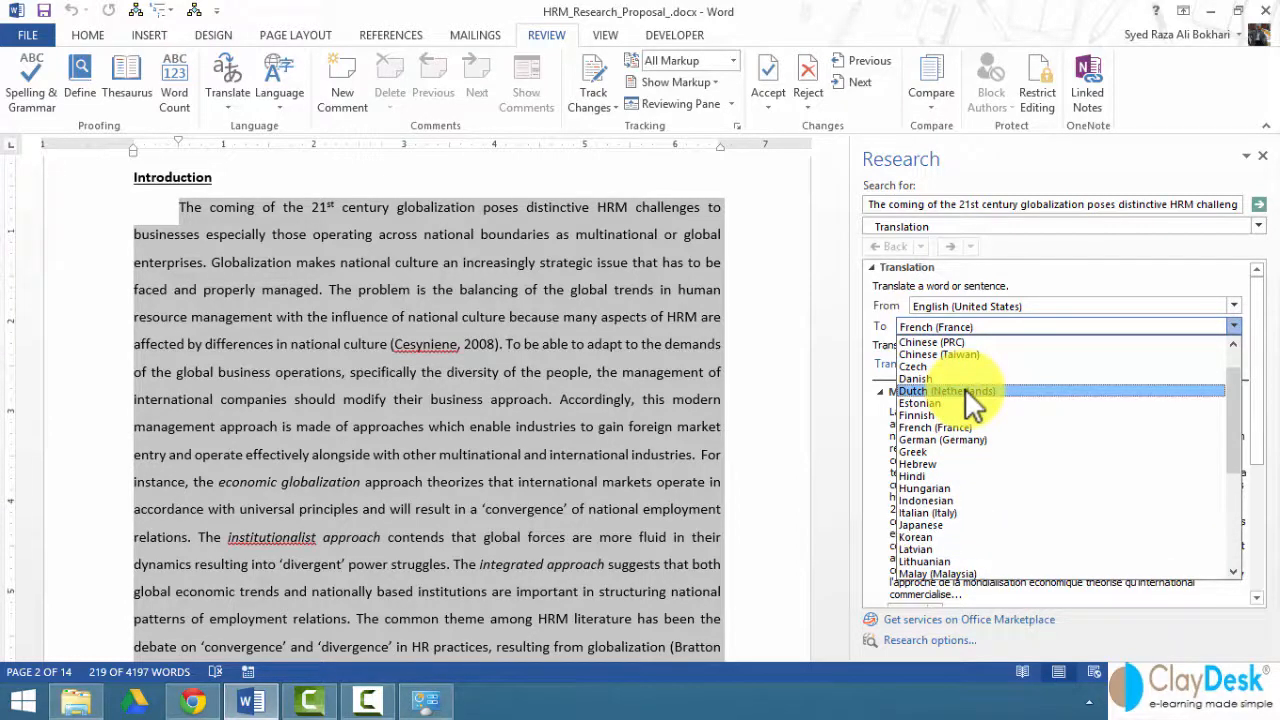
{"action": "left_click", "coordinate": [965, 390]}
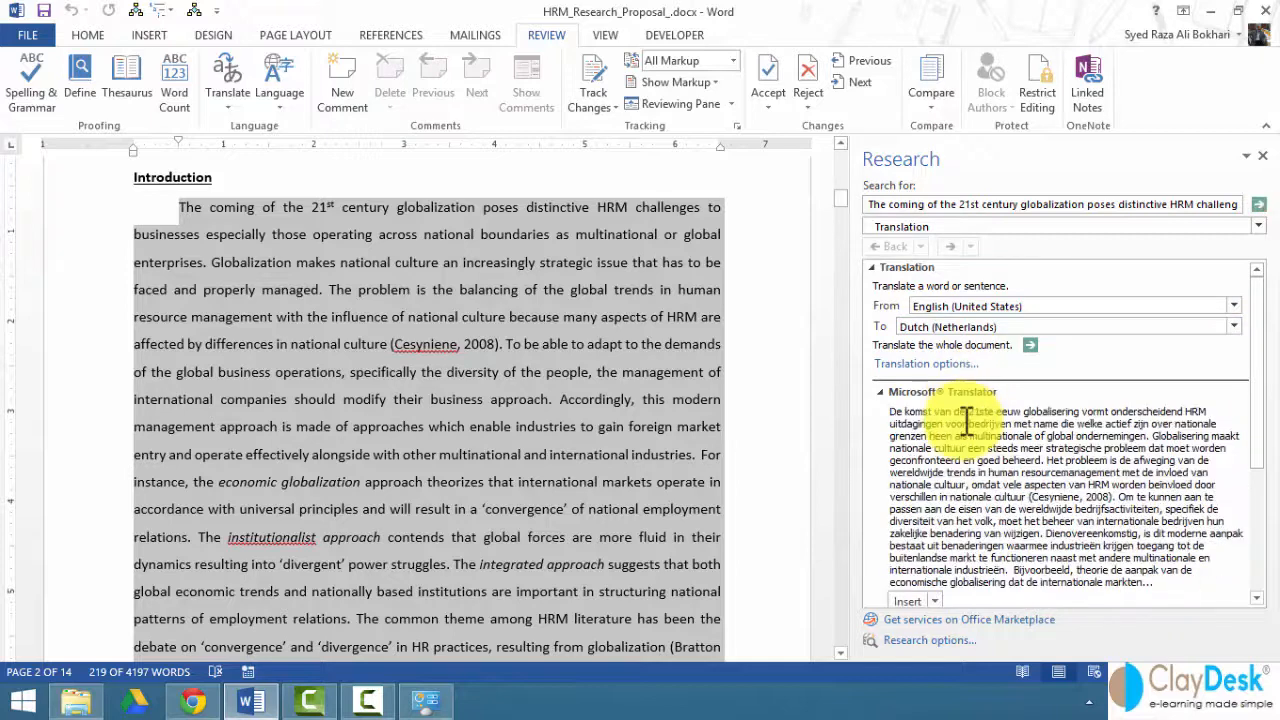
Step: Replace the selected Introduction paragraph with its Dutch translation from Microsoft Translator and look over the inserted text
{"action": "left_click", "coordinate": [936, 598]}
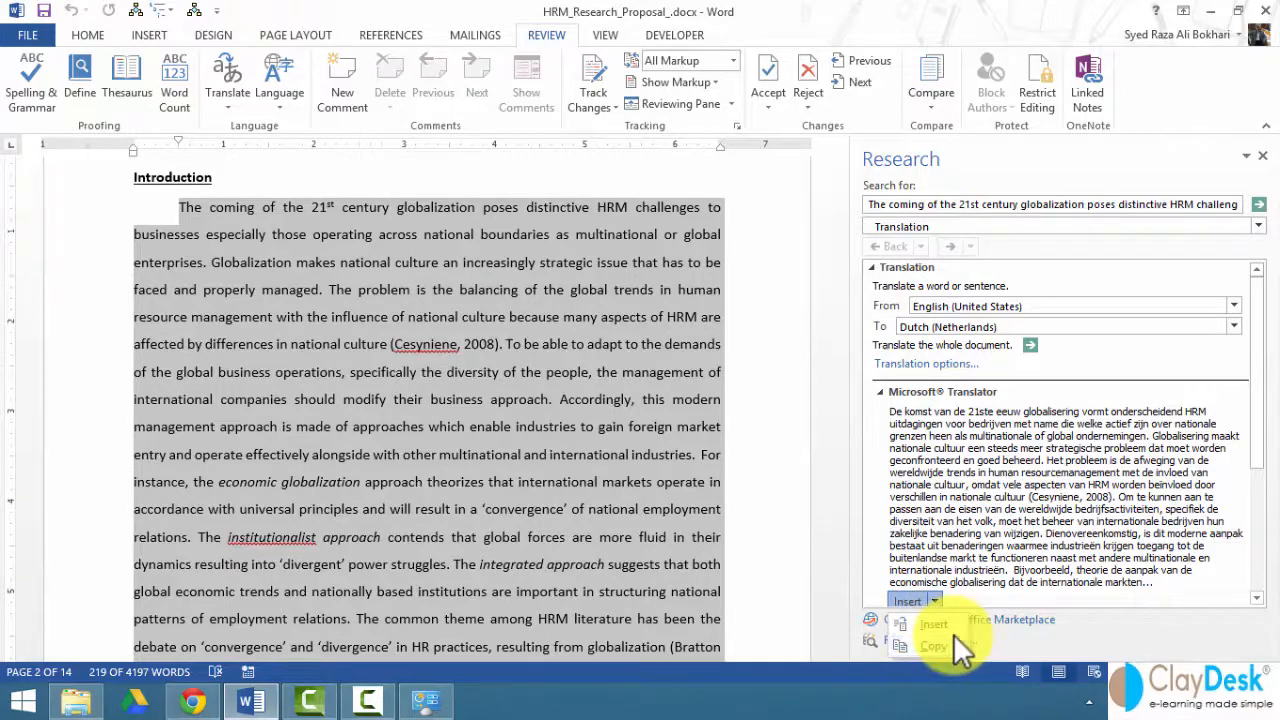
{"action": "left_click", "coordinate": [837, 529]}
{"action": "left_click_drag", "start_coordinate": [1257, 463], "coordinate": [1259, 498]}
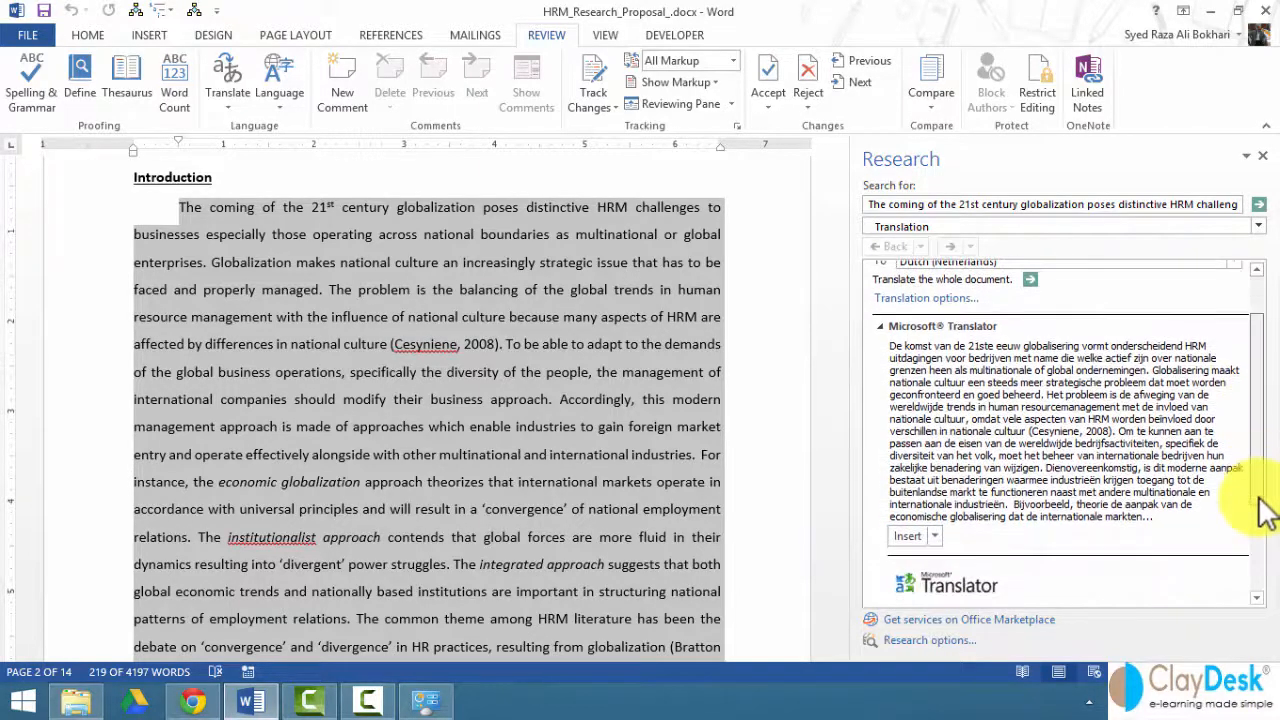
{"action": "left_click", "coordinate": [935, 538]}
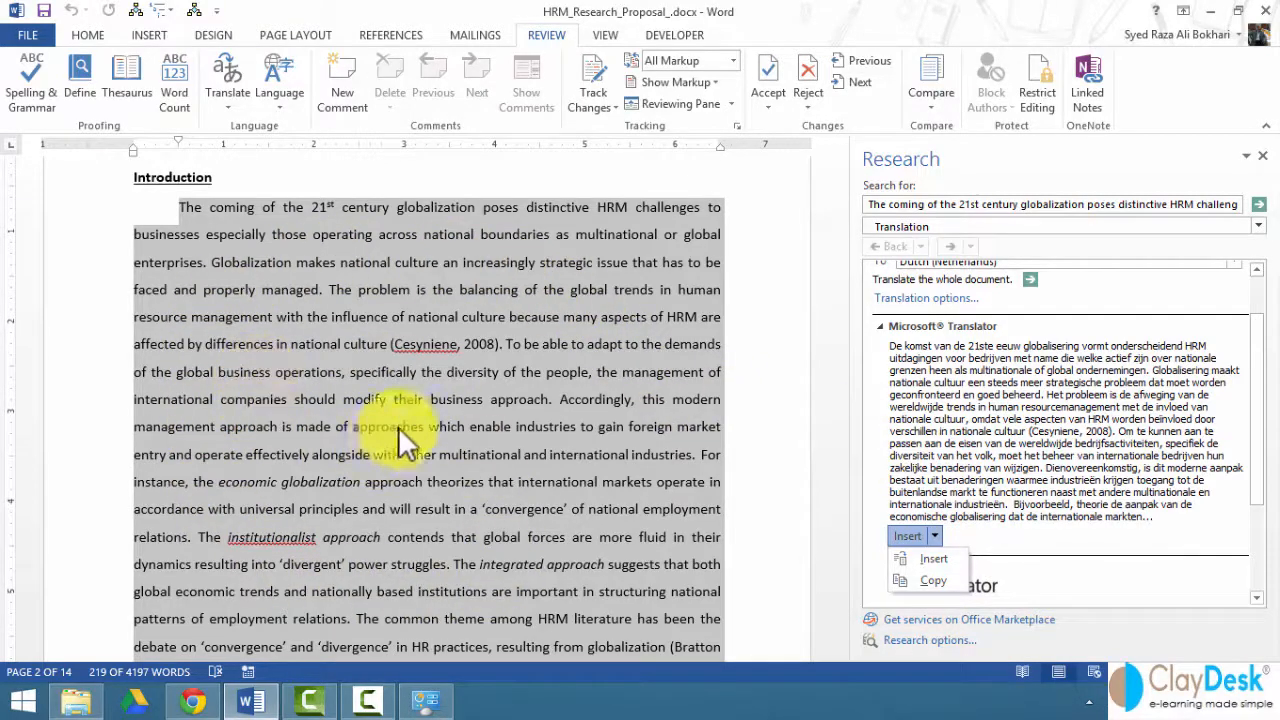
{"action": "left_click", "coordinate": [933, 558]}
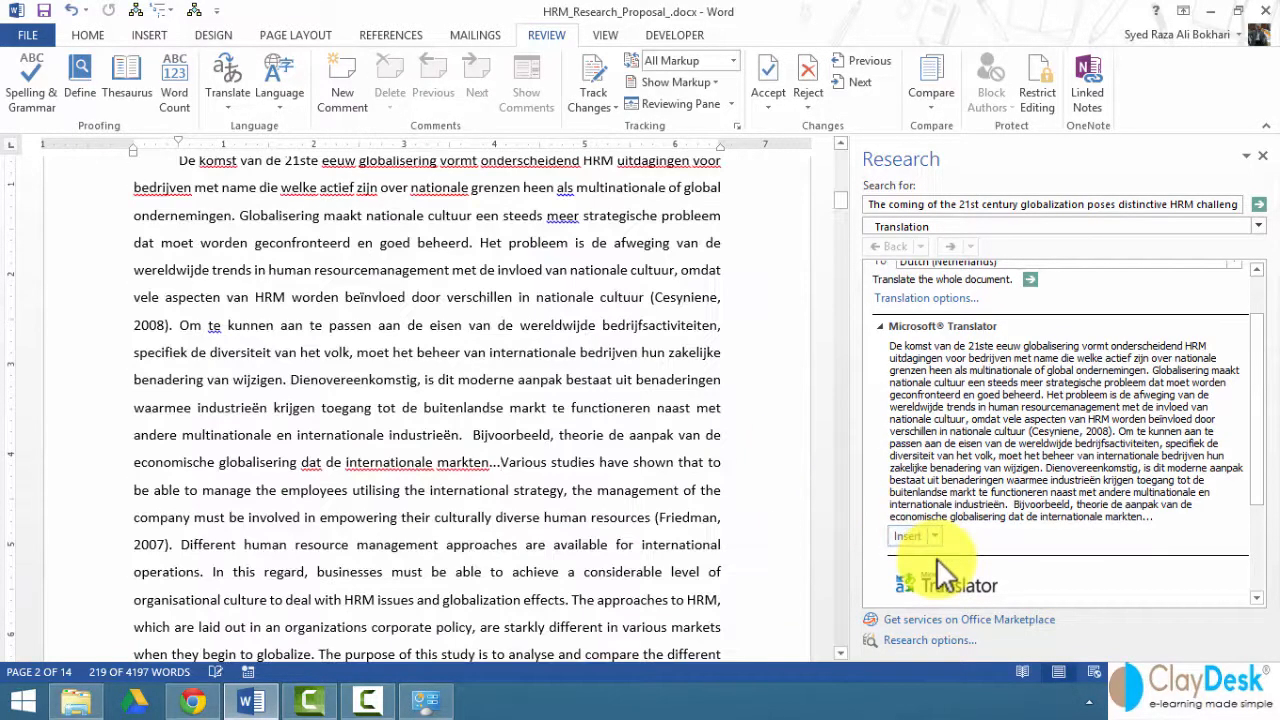
{"action": "scroll", "coordinate": [345, 405], "scroll_direction": "up", "scroll_amount": 2}
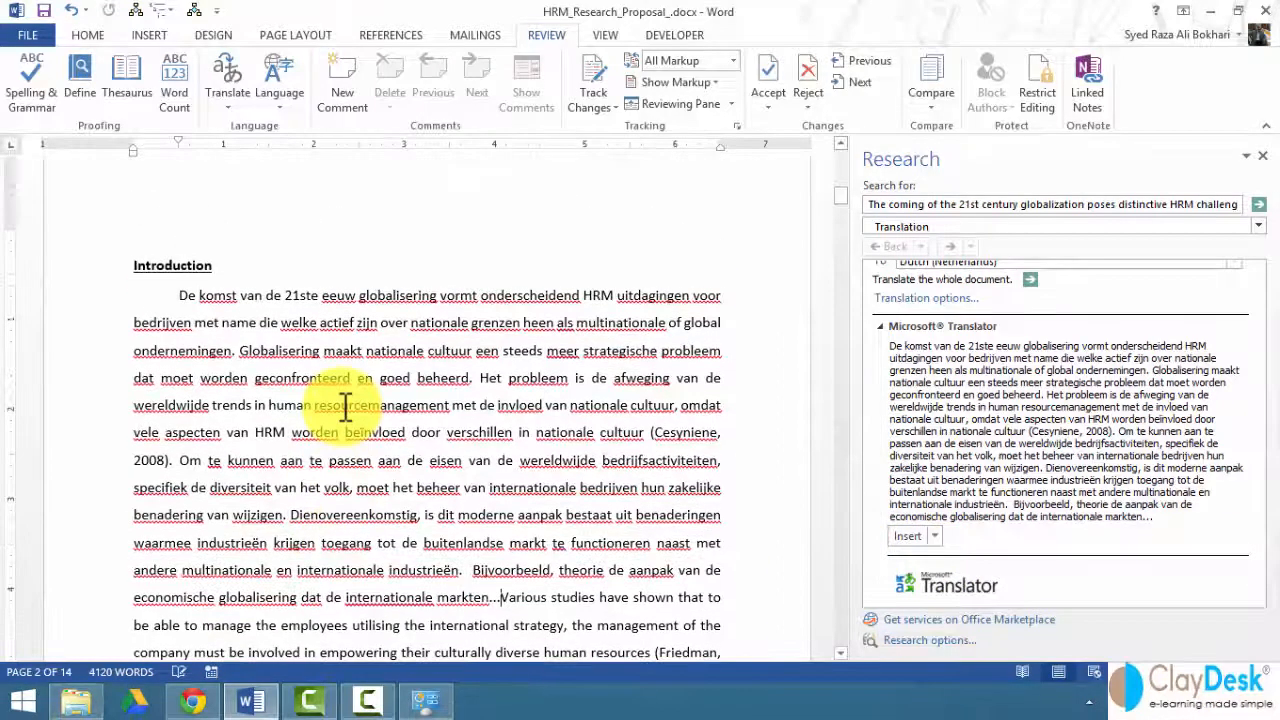
{"action": "scroll", "coordinate": [345, 405], "scroll_direction": "down", "scroll_amount": 1}
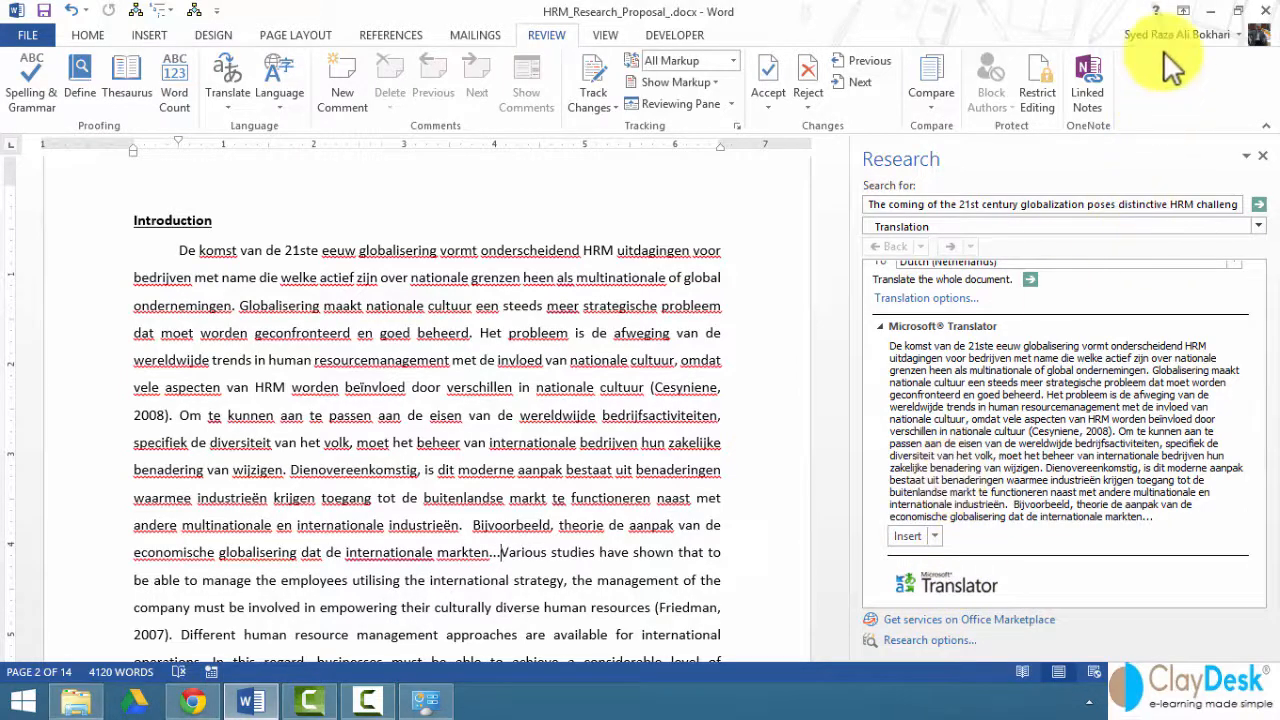
{"action": "scroll", "coordinate": [951, 449], "scroll_direction": "up", "scroll_amount": 1}
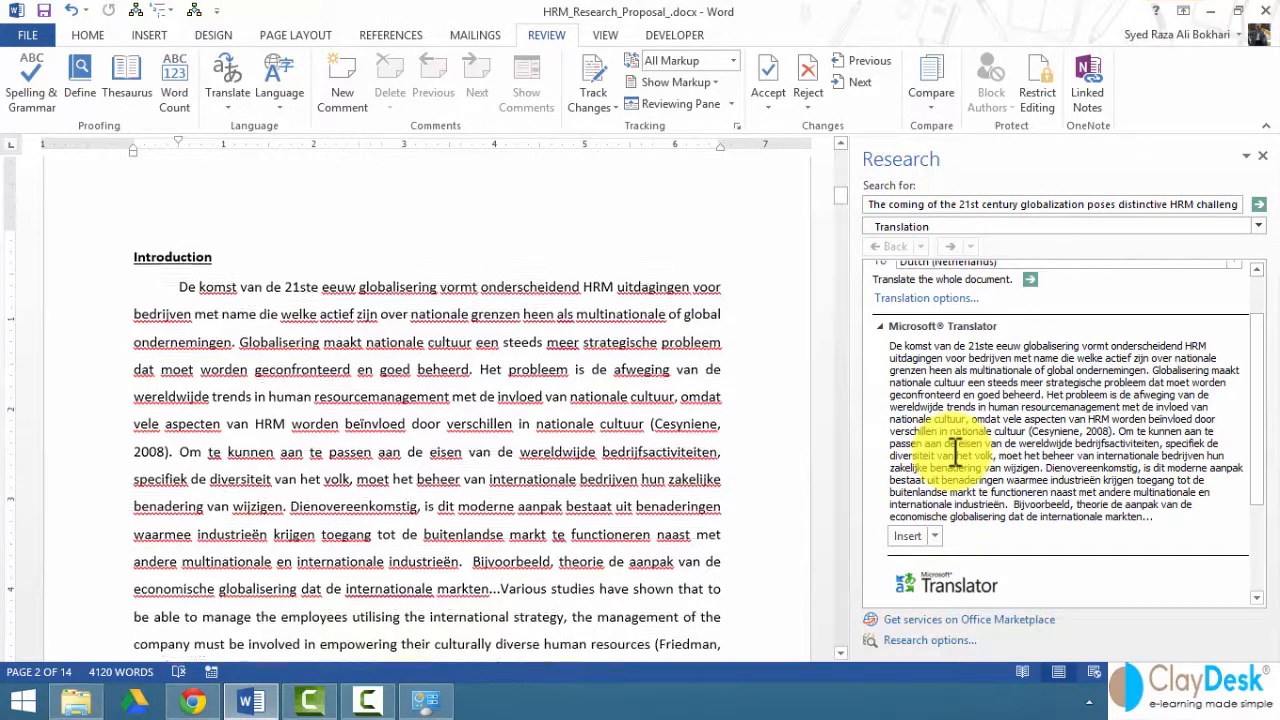
{"action": "scroll", "coordinate": [955, 450], "scroll_direction": "down", "scroll_amount": 2}
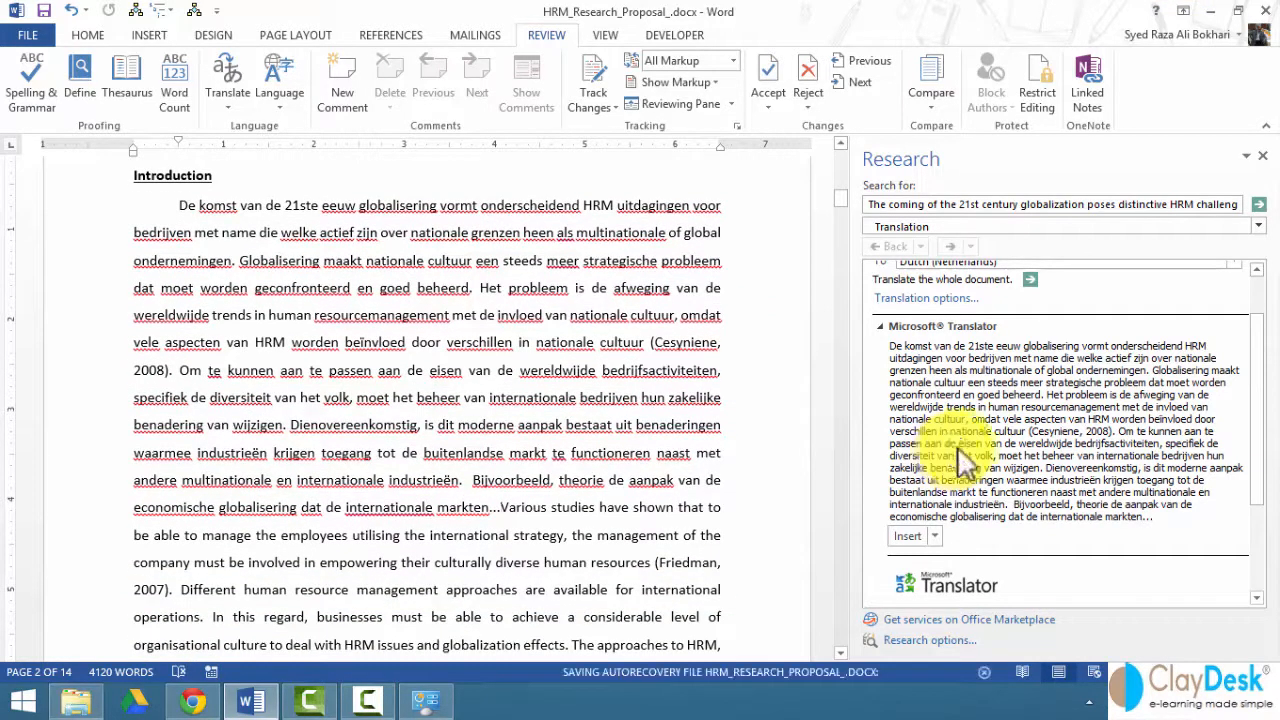
{"action": "scroll", "coordinate": [1266, 390], "scroll_direction": "up", "scroll_amount": 2}
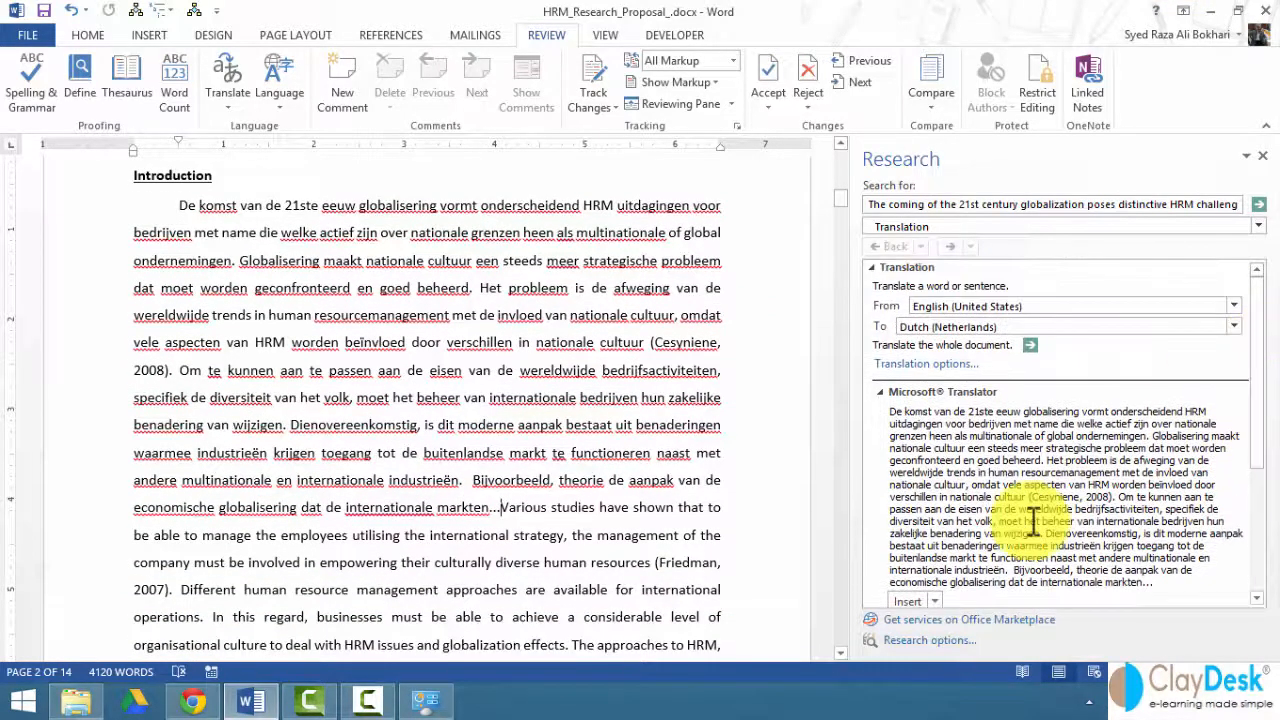
Step: Review the reference books and research sites offered in the Research options, leaving them without changes
{"action": "left_click", "coordinate": [920, 641]}
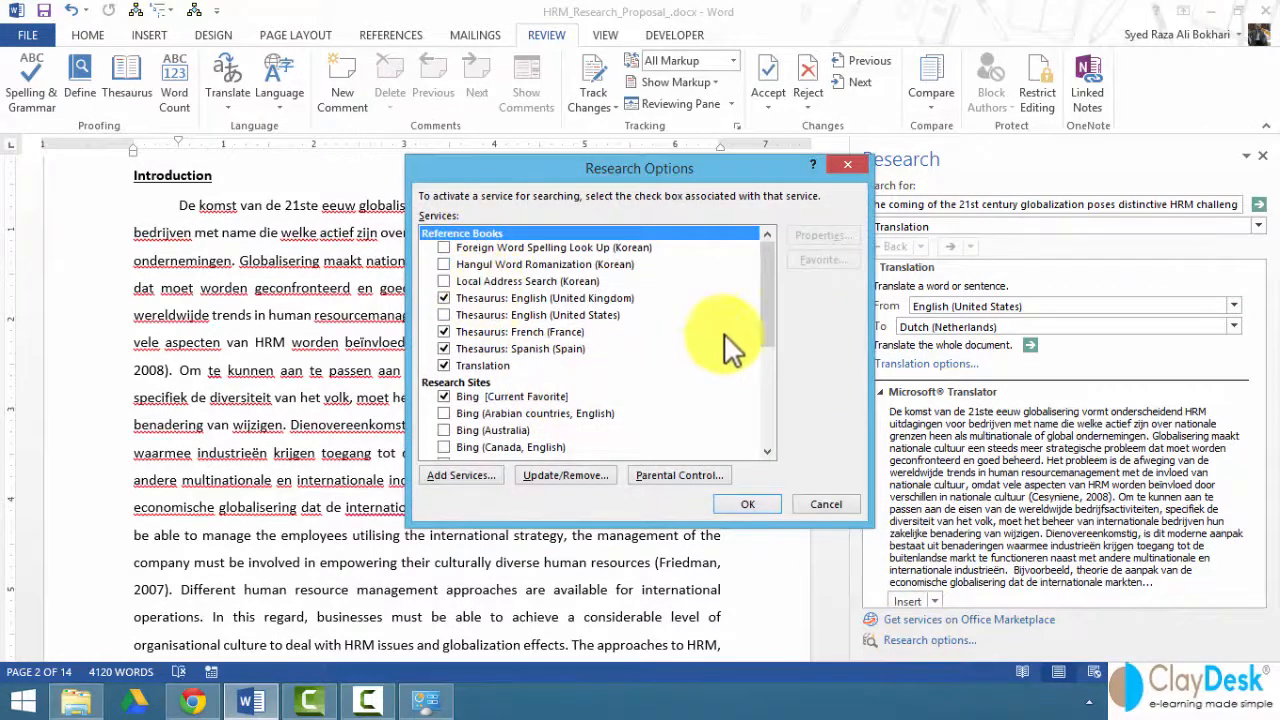
{"action": "mouse_move", "coordinate": [771, 322]}
{"action": "left_mouse_down"}
{"action": "mouse_move", "coordinate": [776, 402]}
{"action": "mouse_move", "coordinate": [778, 345]}
{"action": "left_mouse_up"}
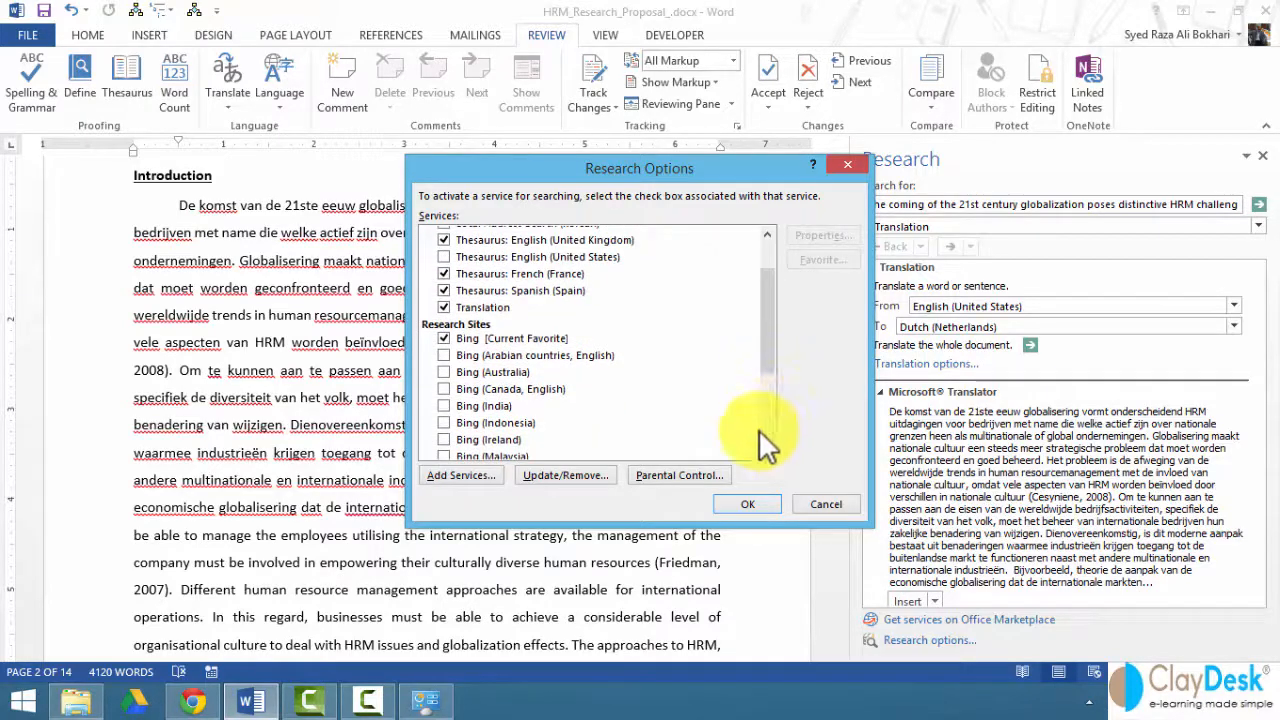
{"action": "left_click", "coordinate": [810, 502]}
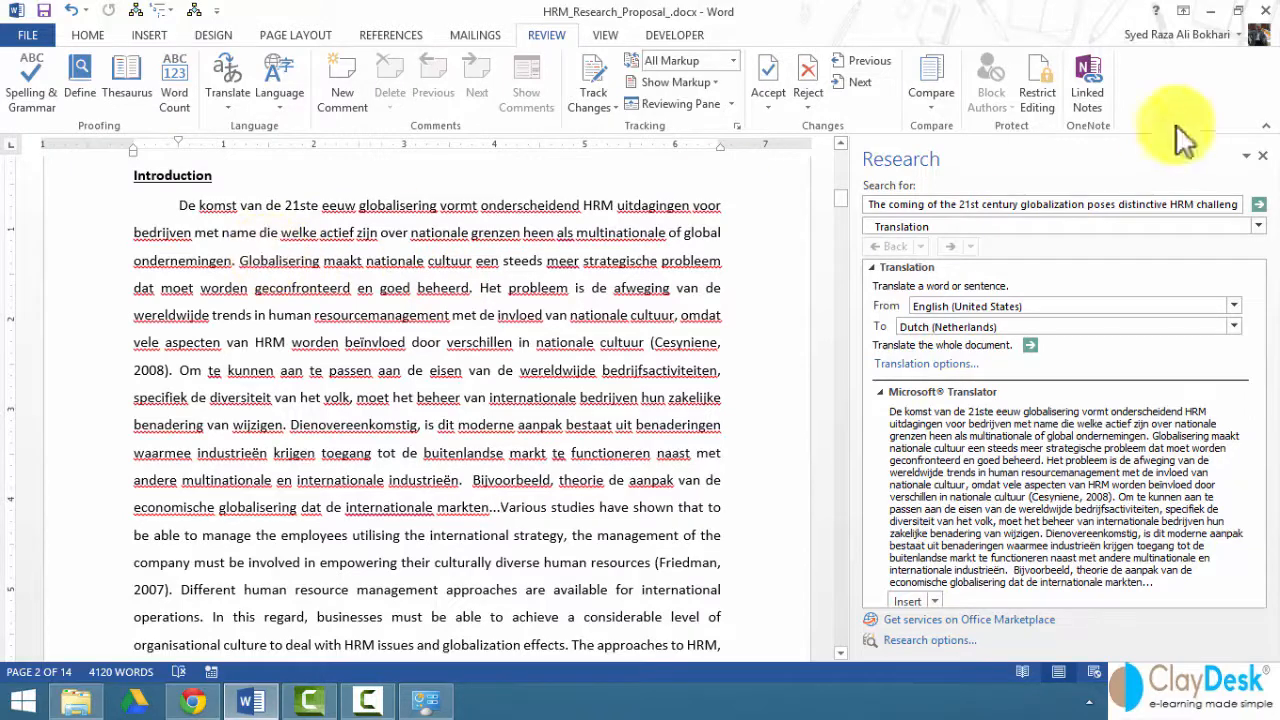
Step: Close the Research pane and check the document's word count statistics
{"action": "left_click", "coordinate": [1264, 158]}
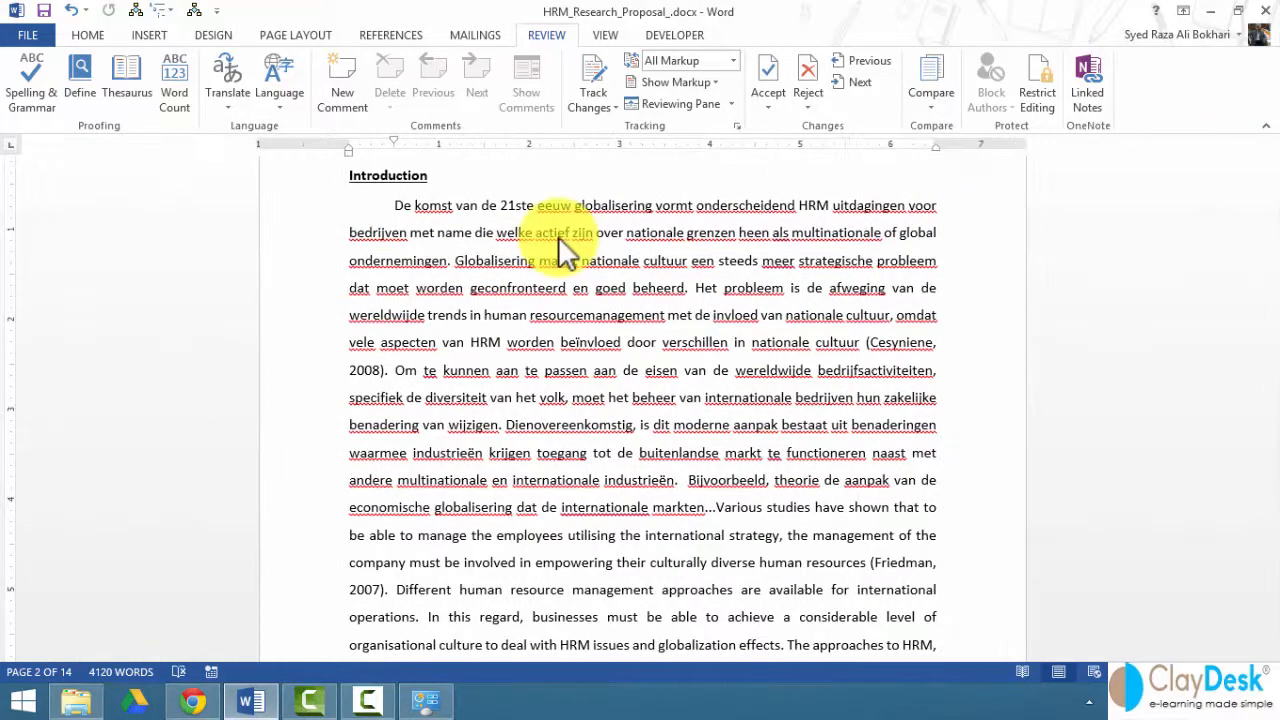
{"action": "left_click", "coordinate": [175, 90]}
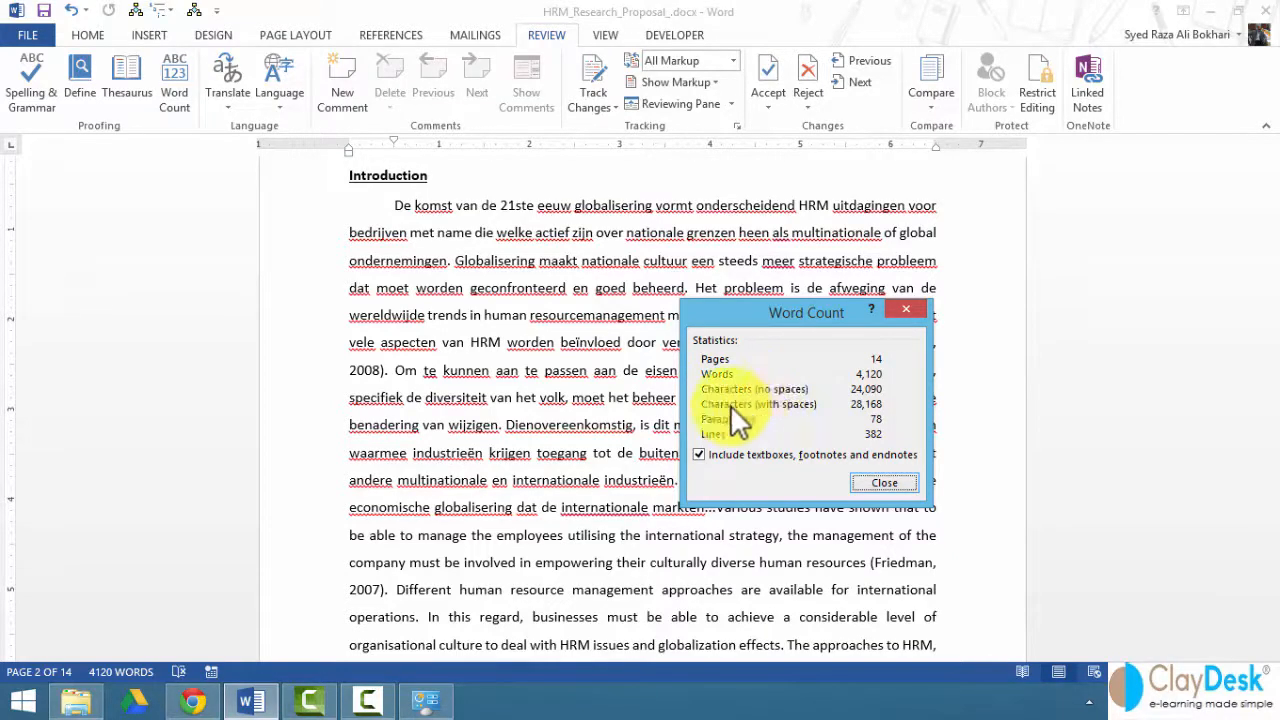
{"action": "left_click", "coordinate": [904, 482]}
Step: Look up "Various" in a widened Thesaurus pane and follow its synonym "Several"
{"action": "left_click", "coordinate": [137, 92]}
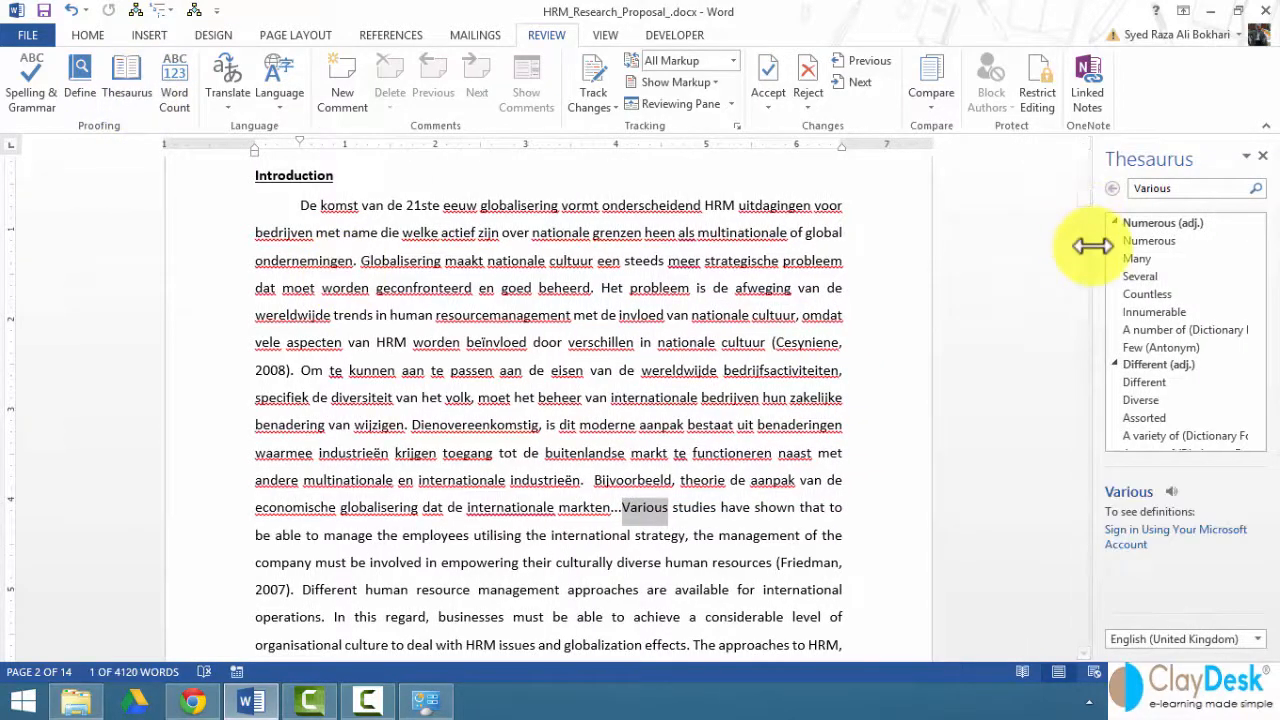
{"action": "left_click_drag", "start_coordinate": [1091, 246], "coordinate": [943, 263]}
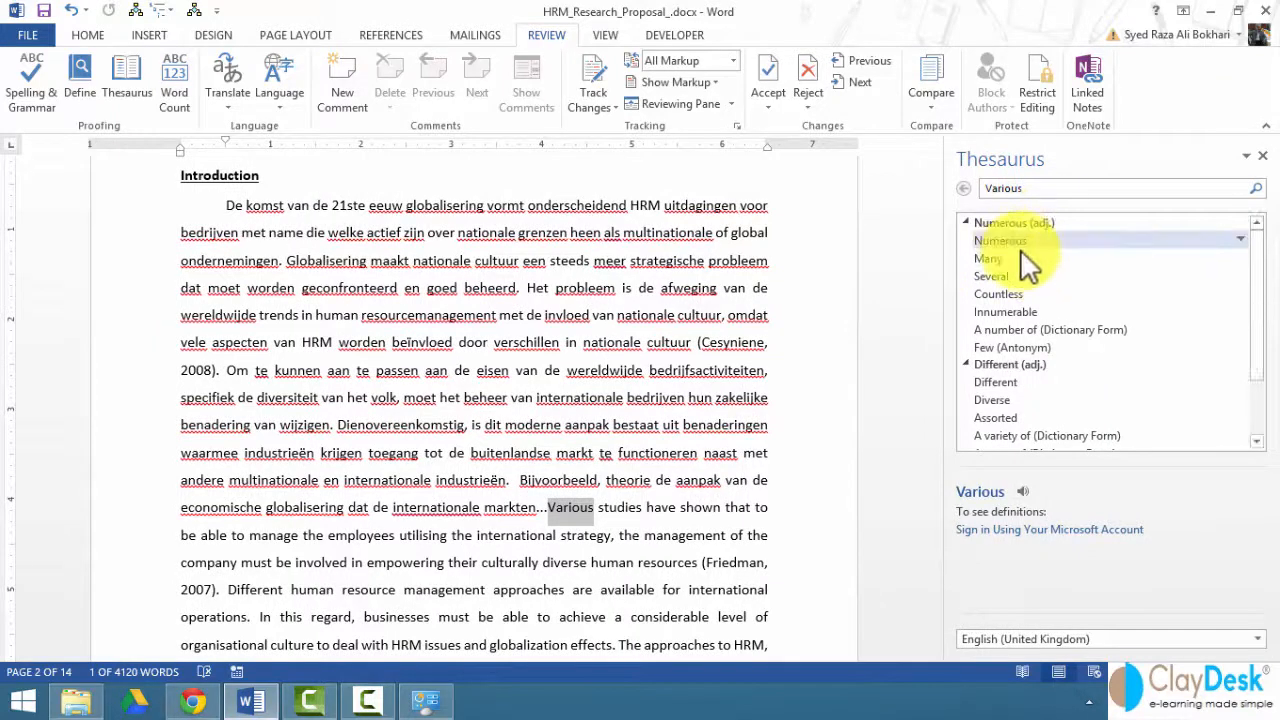
{"action": "left_click", "coordinate": [1001, 279]}
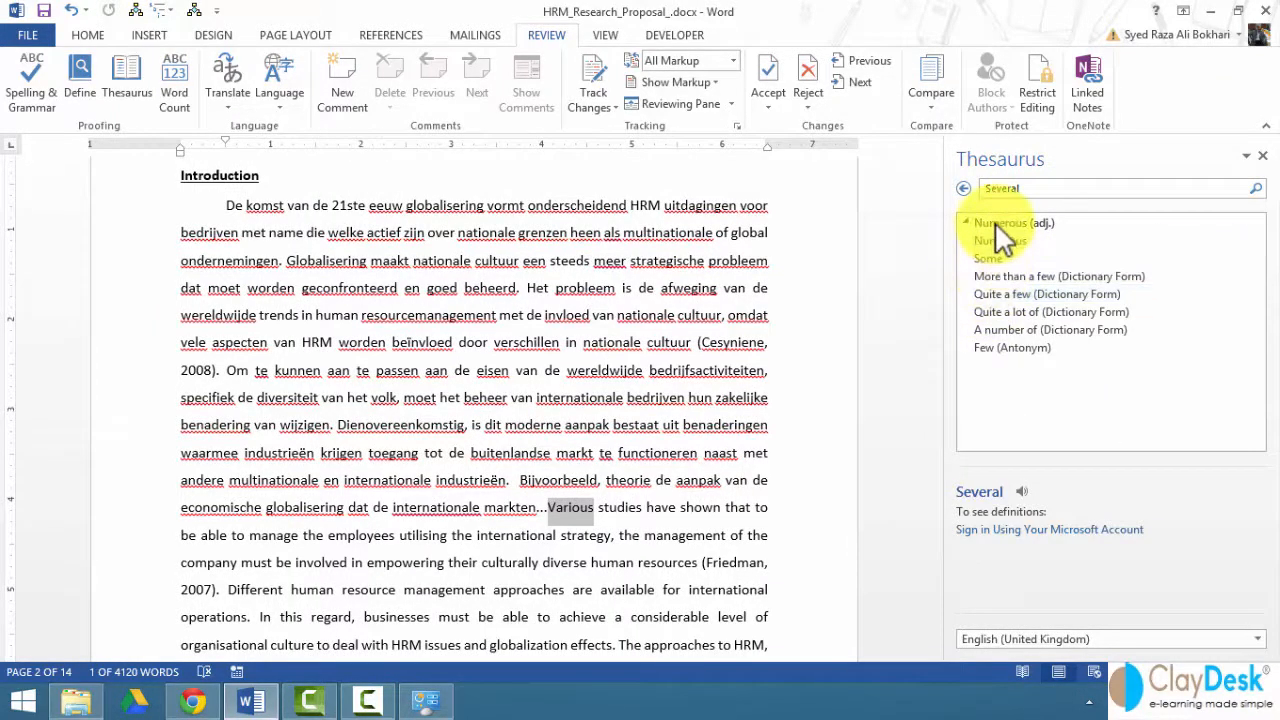
Step: Look up synonyms for "management" in the Thesaurus
{"action": "left_click_drag", "start_coordinate": [1103, 189], "coordinate": [975, 189]}
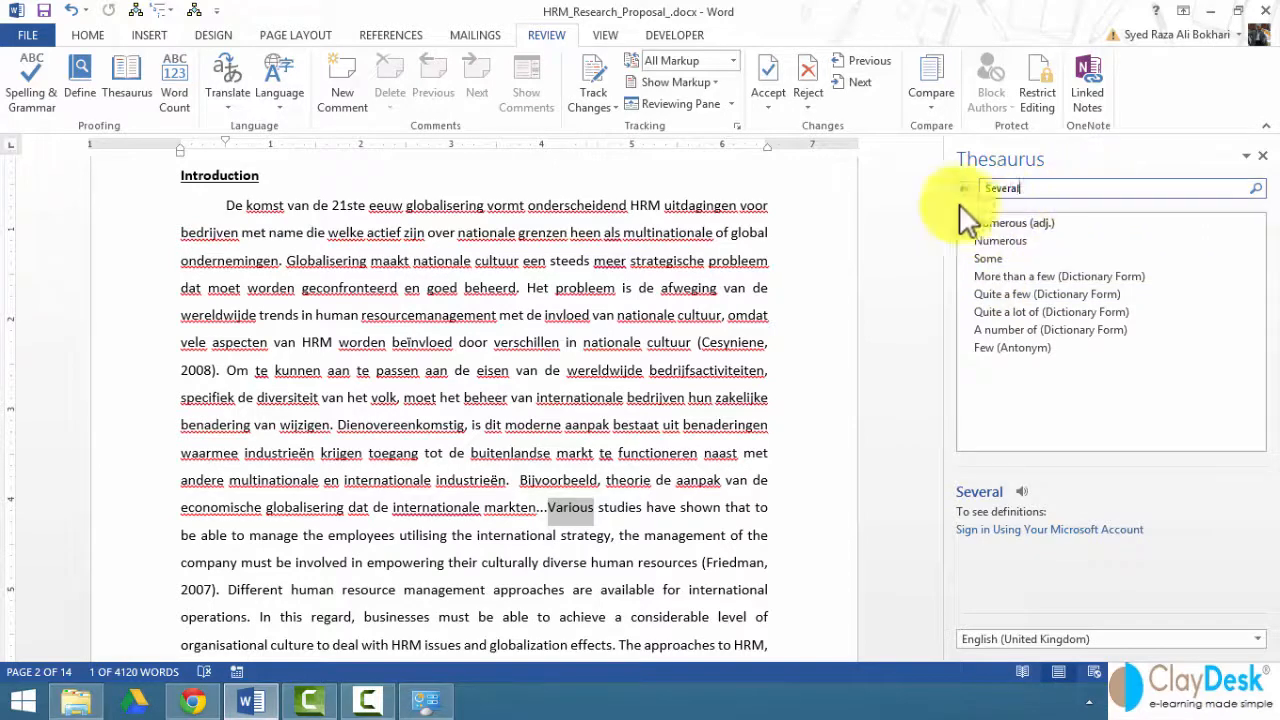
{"action": "type", "text": "man"}
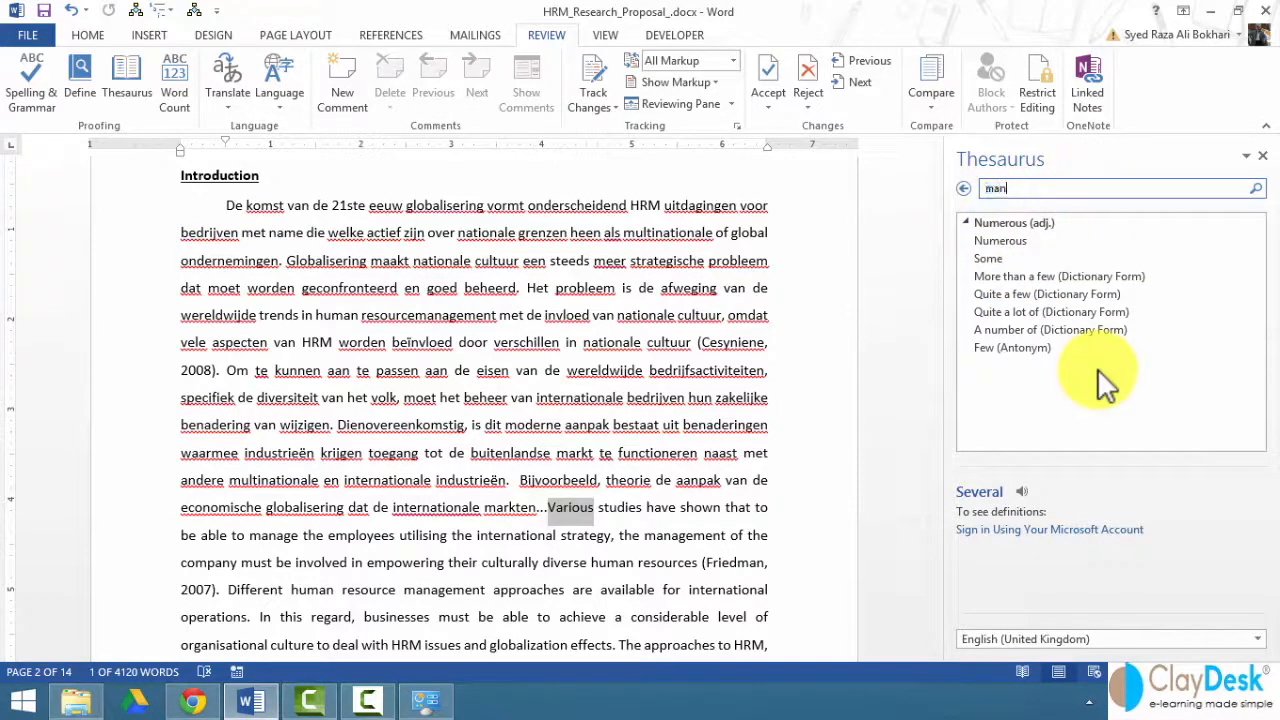
{"action": "type", "text": "agement"}
{"action": "key", "text": "Return"}
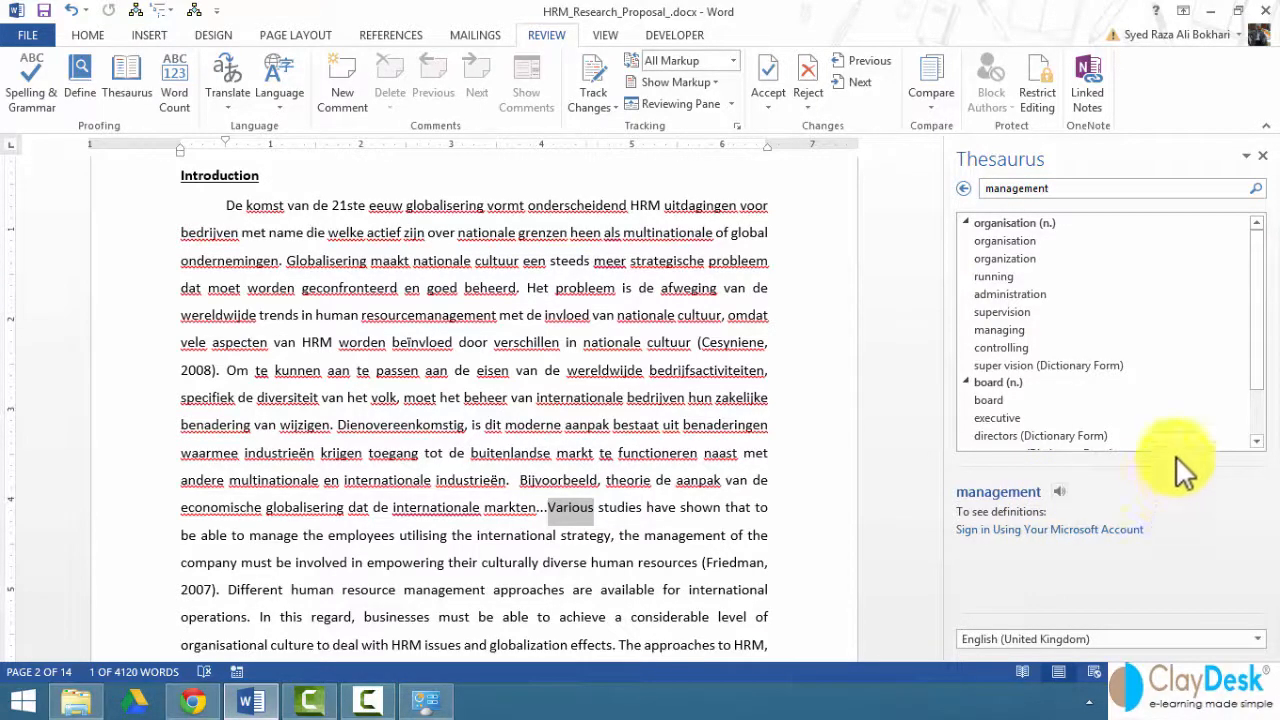
{"action": "mouse_move", "coordinate": [1259, 337]}
{"action": "left_mouse_down"}
{"action": "mouse_move", "coordinate": [1266, 396]}
{"action": "mouse_move", "coordinate": [1274, 331]}
{"action": "left_mouse_up"}
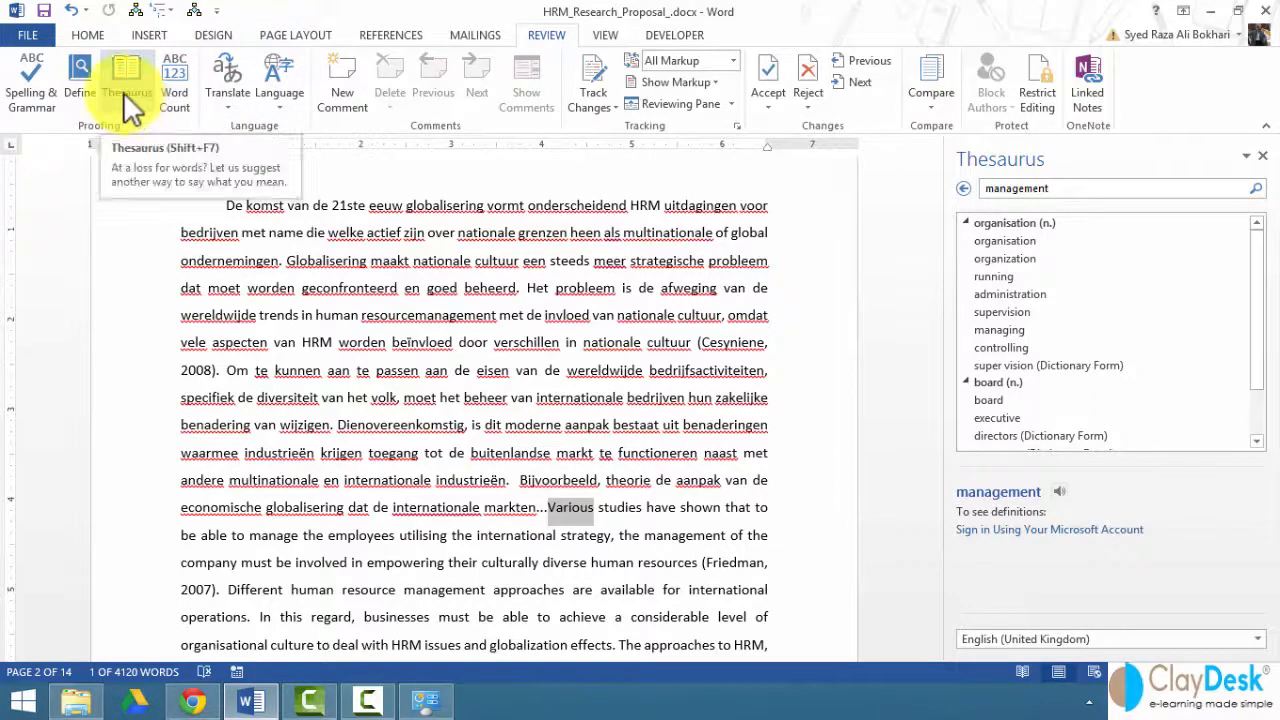
Step: Open the dictionary definitions for the selected word, try to sign in, and close the Thesaurus and Dictionaries panes
{"action": "left_click", "coordinate": [76, 91]}
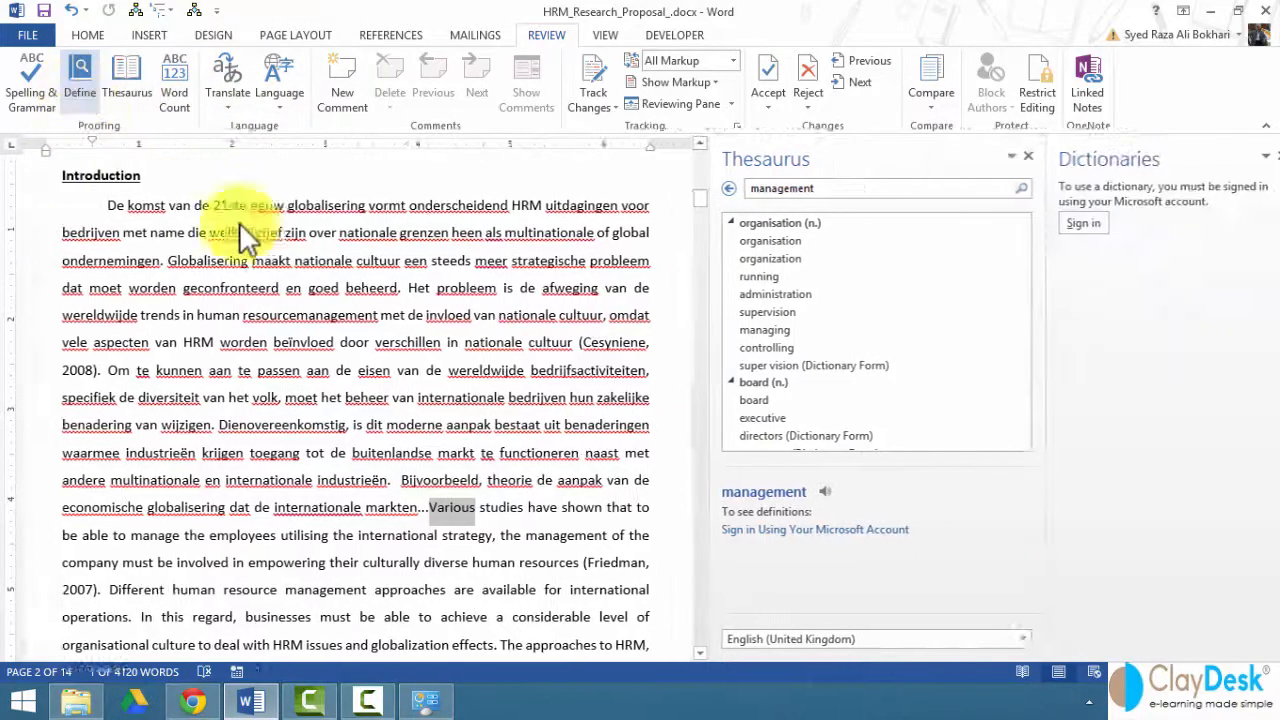
{"action": "left_click", "coordinate": [1068, 225]}
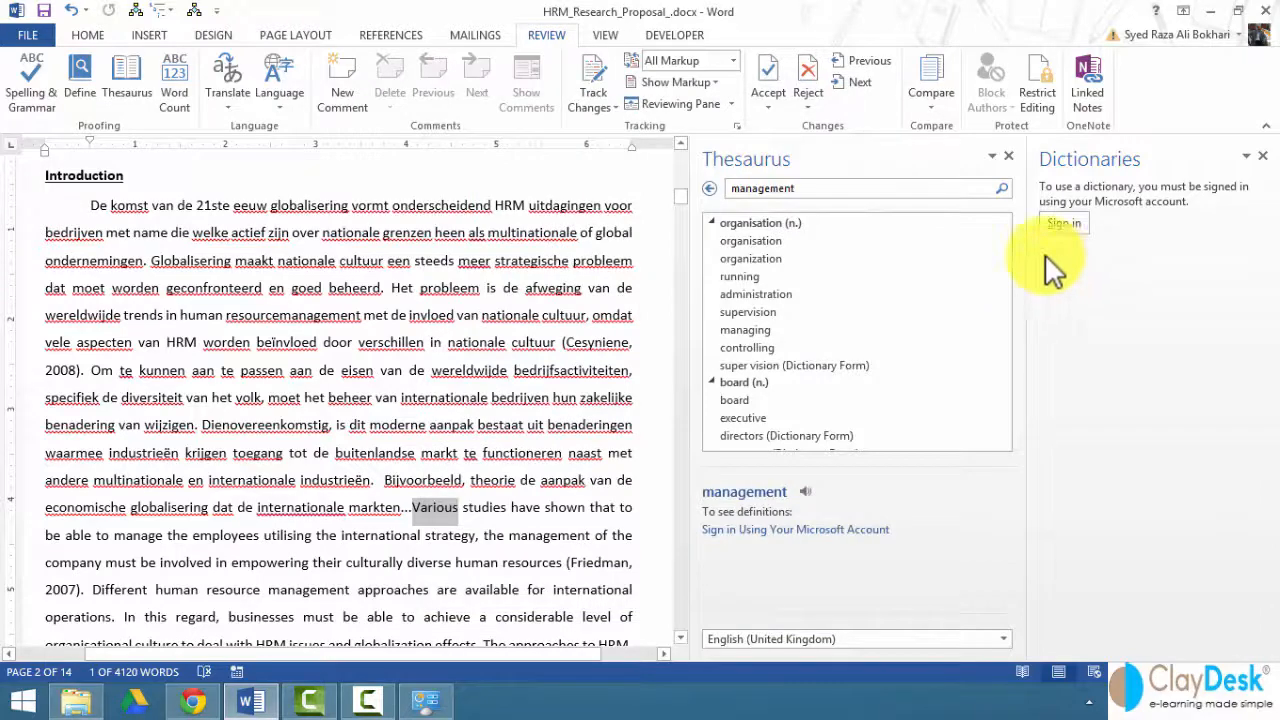
{"action": "left_click", "coordinate": [1008, 156]}
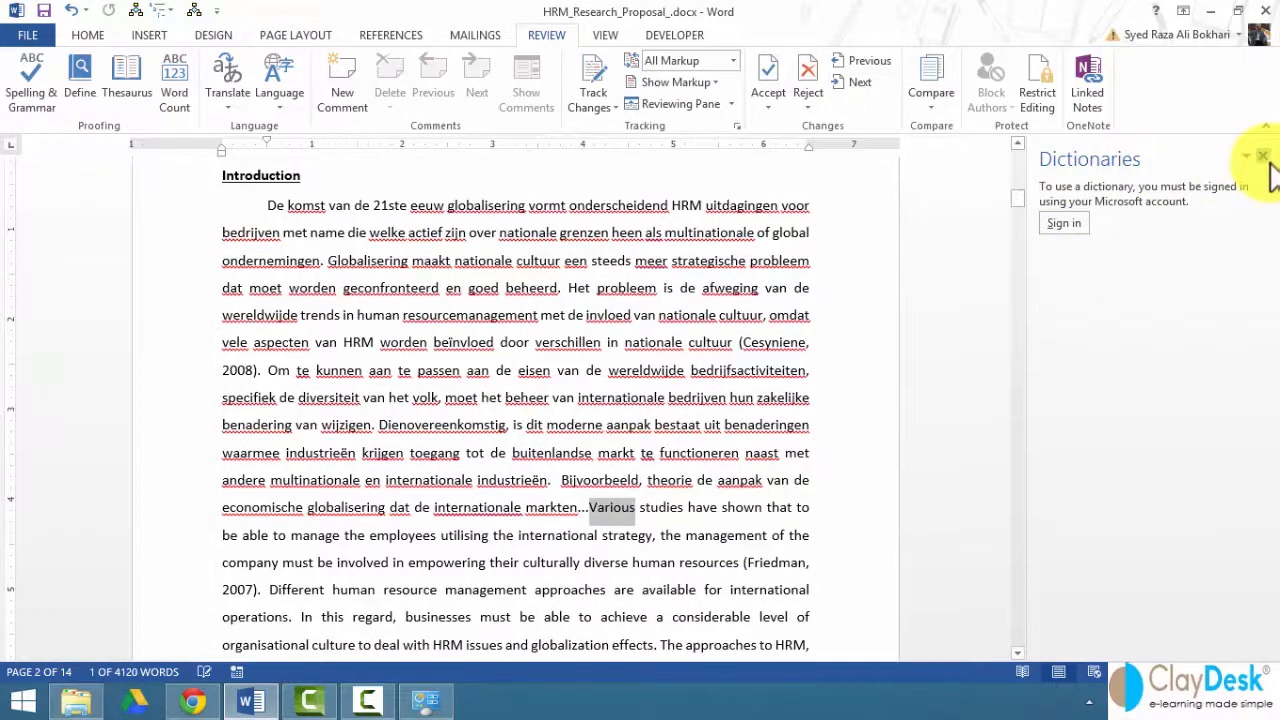
{"action": "left_click", "coordinate": [1261, 157]}
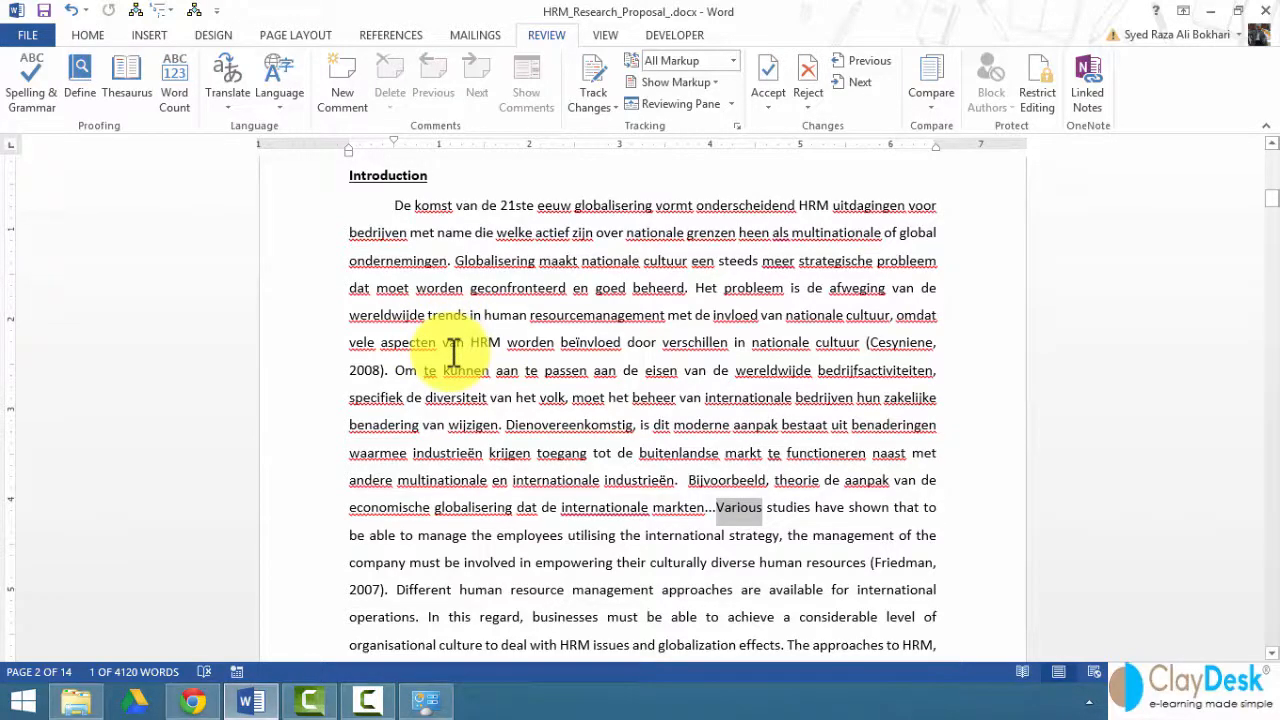
{"action": "scroll", "coordinate": [453, 350], "scroll_direction": "down", "scroll_amount": 4}
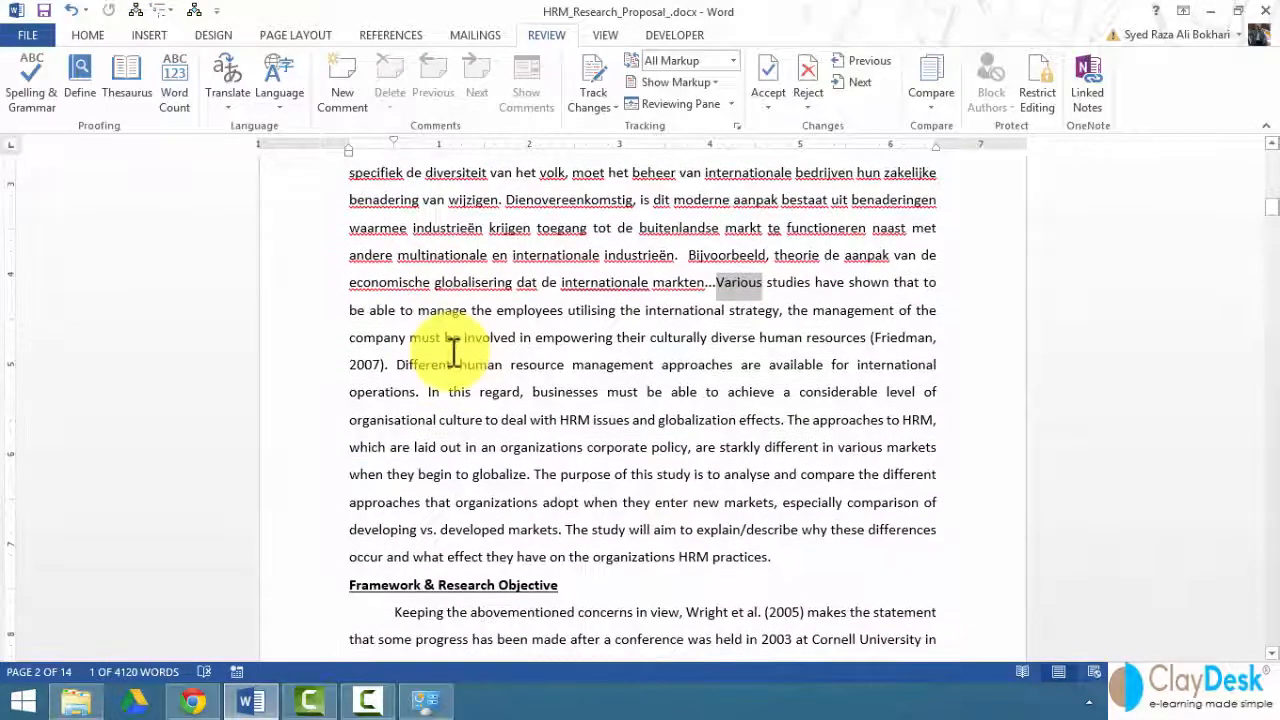